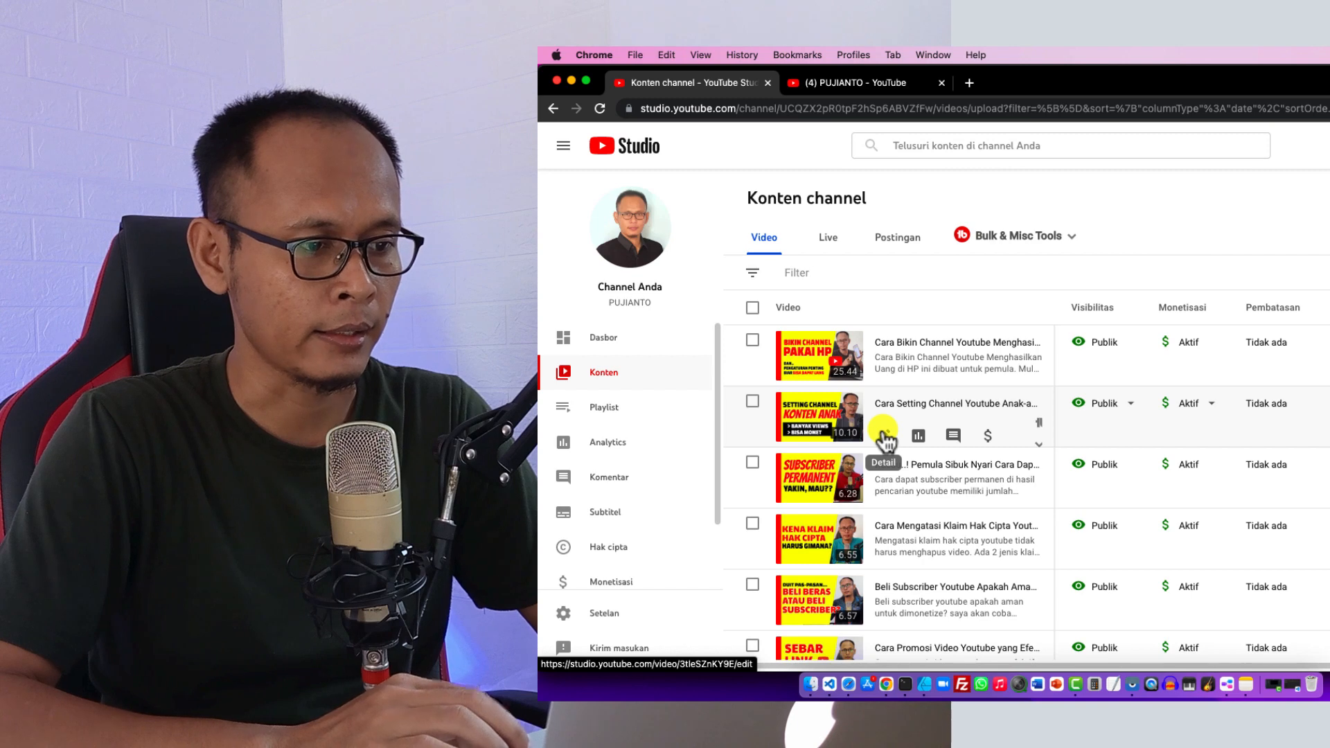
Step: Add English (Inggris) as a subtitle language for the video about setting up a children's channel, and open its title and description translation
{"action": "left_click", "coordinate": [885, 436]}
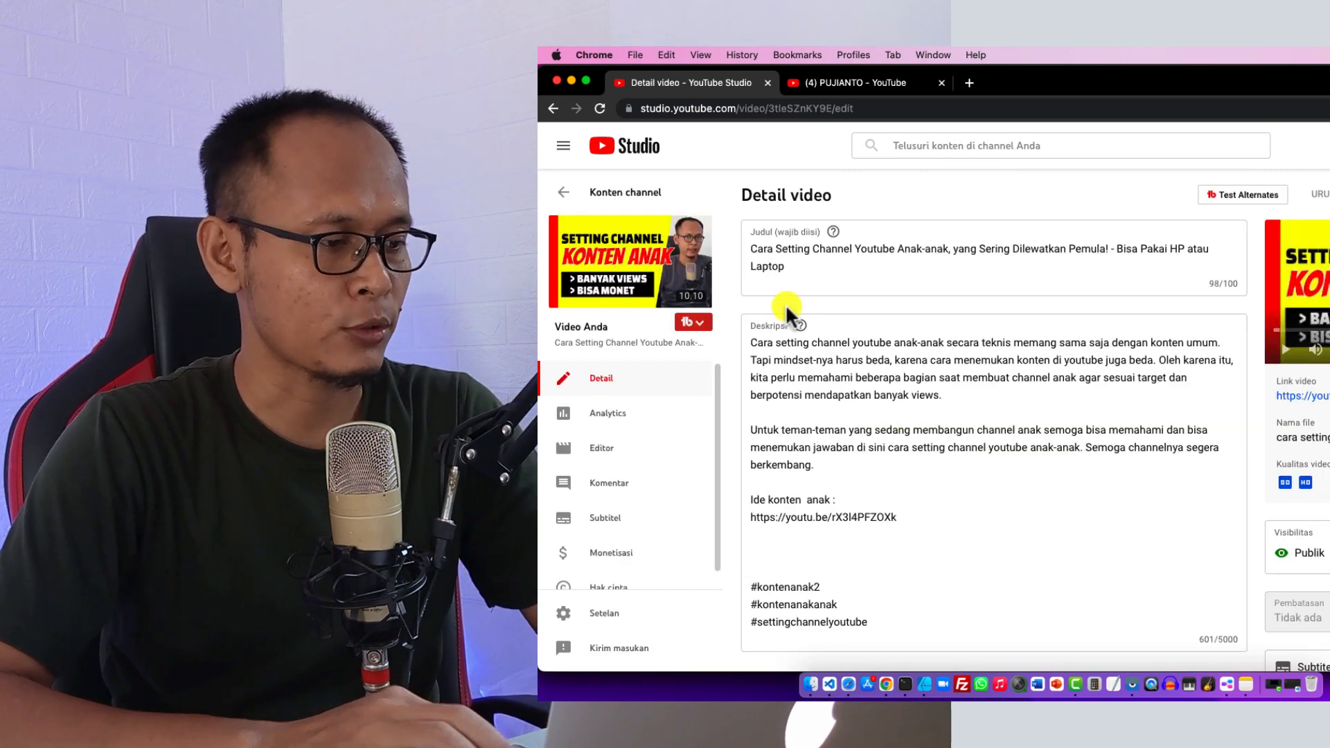
{"action": "left_click", "coordinate": [597, 527]}
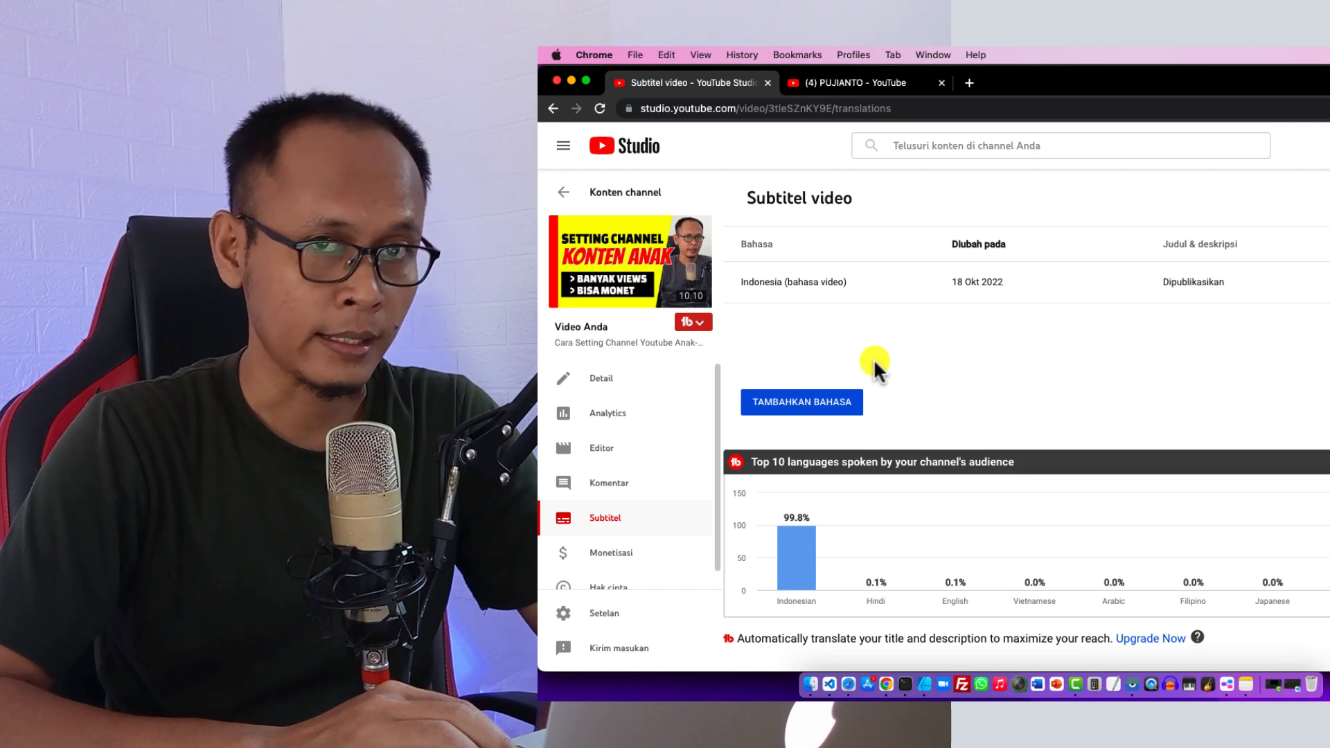
{"action": "left_click", "coordinate": [802, 405]}
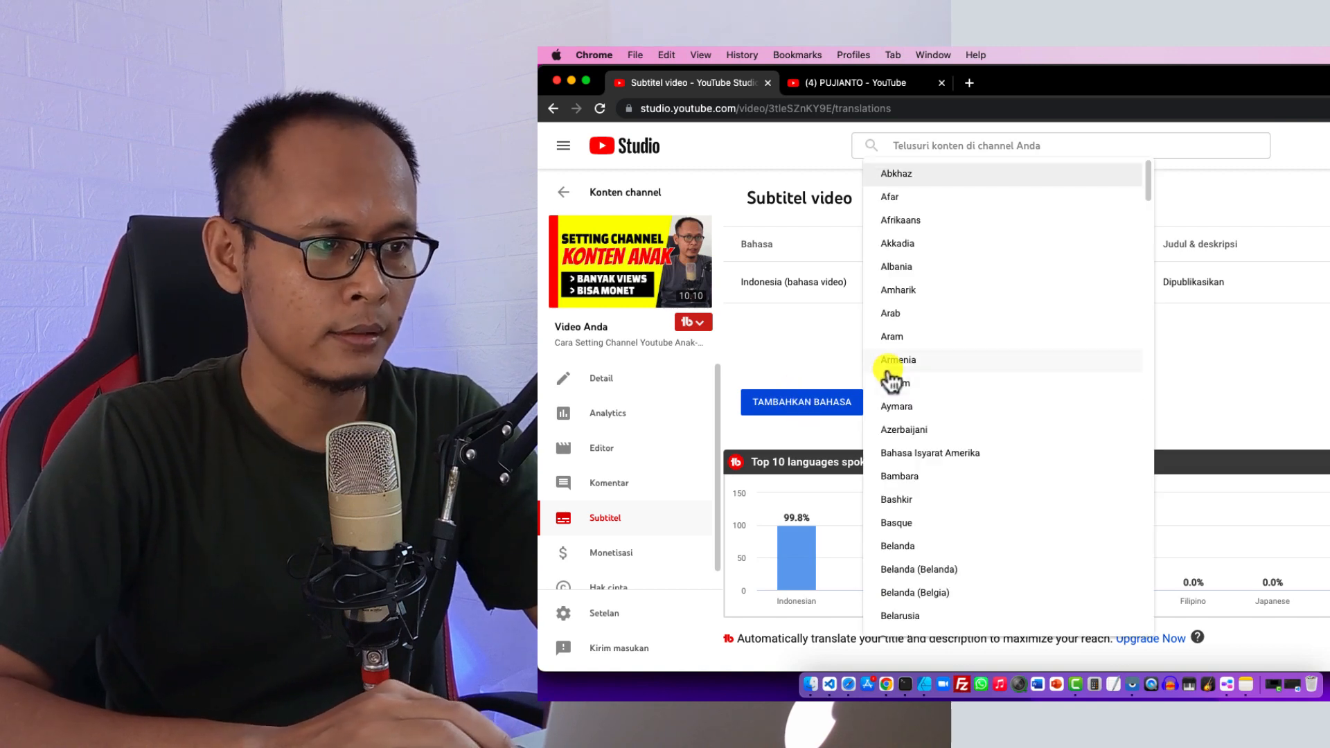
{"action": "scroll", "coordinate": [929, 425], "scroll_direction": "down", "scroll_amount": 8}
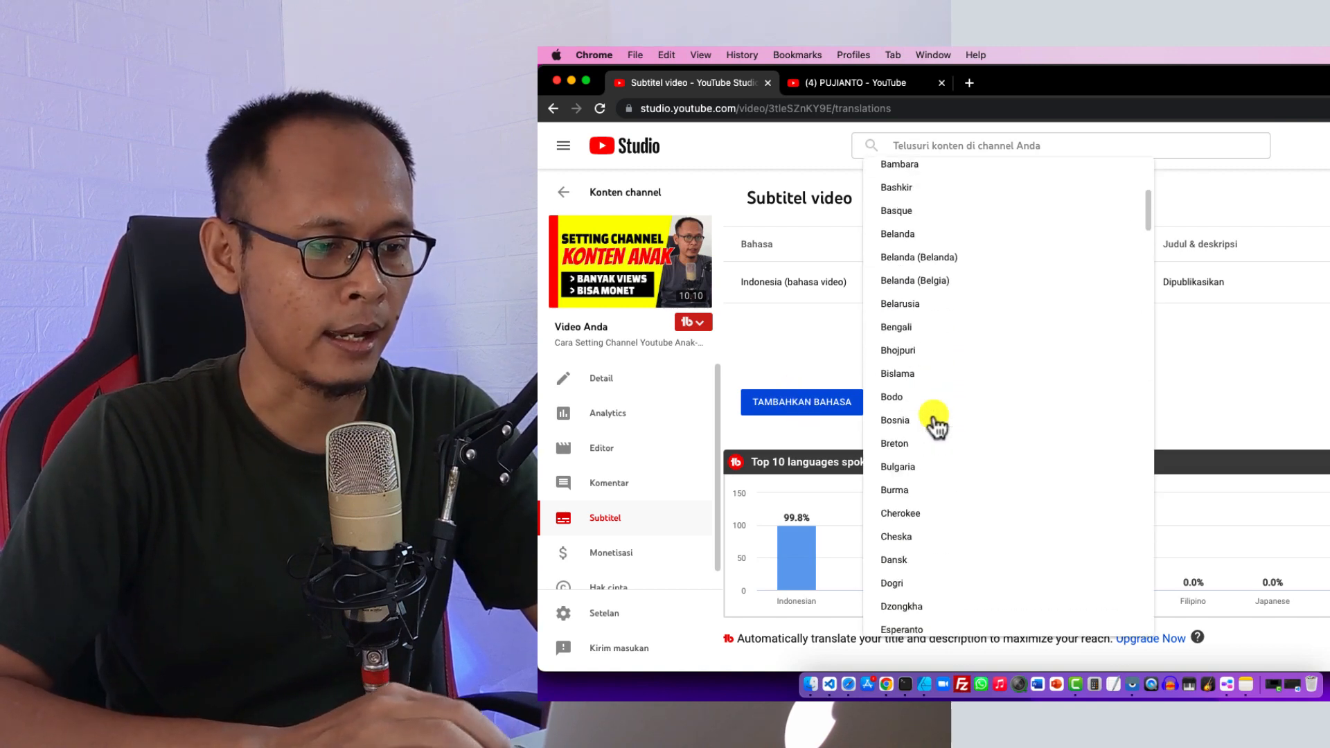
{"action": "scroll", "coordinate": [935, 422], "scroll_direction": "down", "scroll_amount": 8}
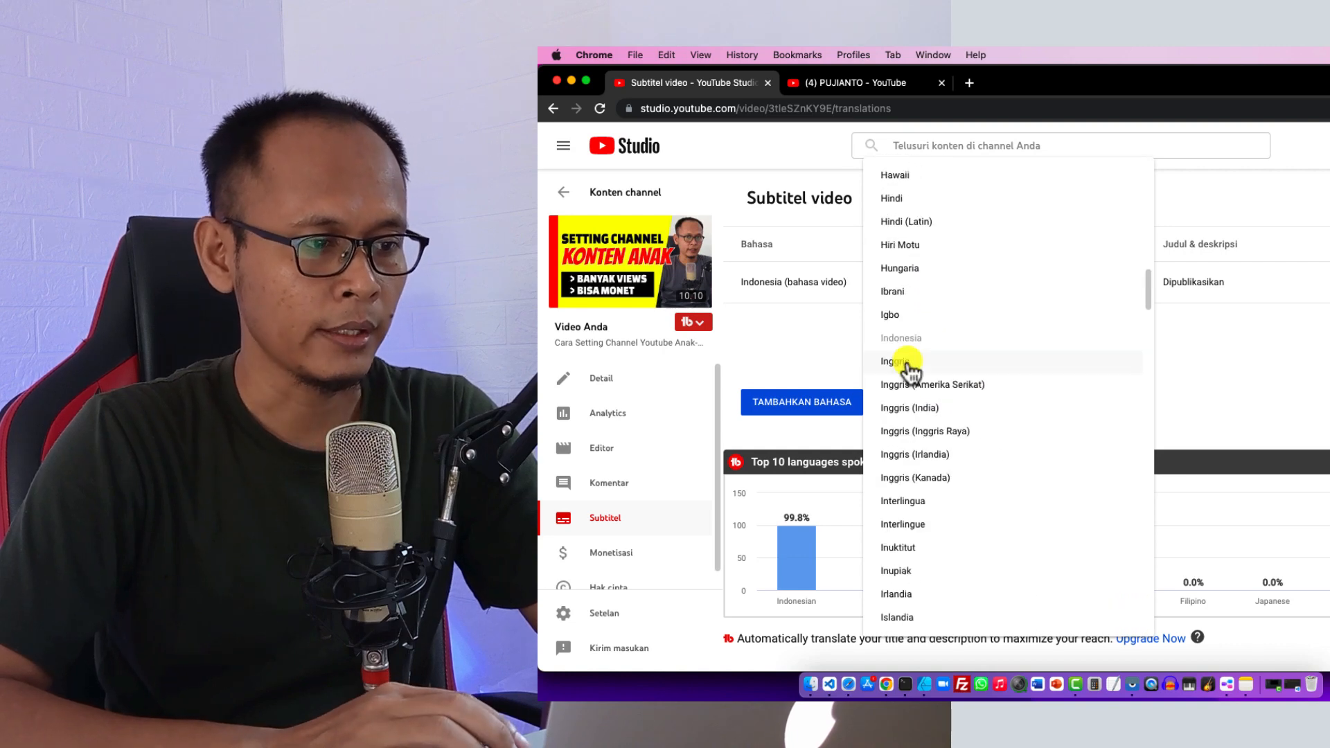
{"action": "left_click", "coordinate": [900, 362]}
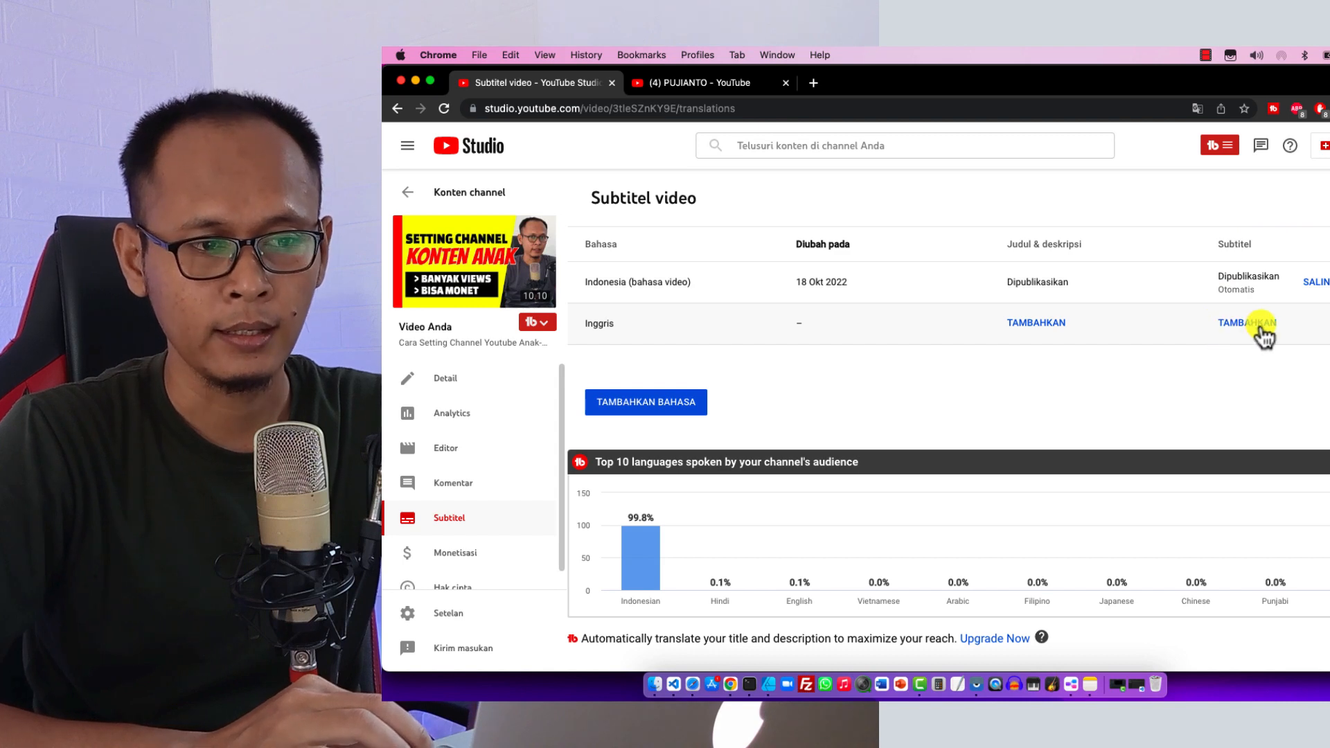
{"action": "left_click", "coordinate": [1028, 331]}
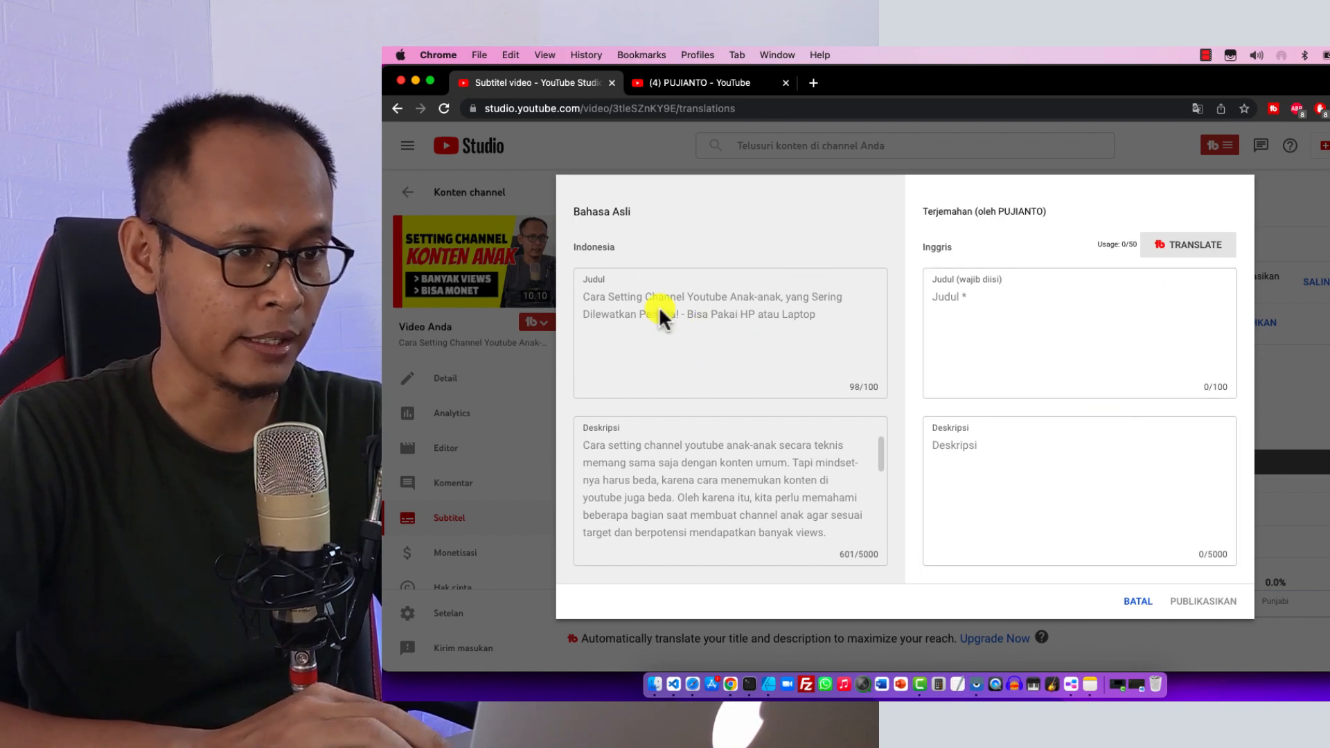
{"action": "left_click", "coordinate": [1021, 302]}
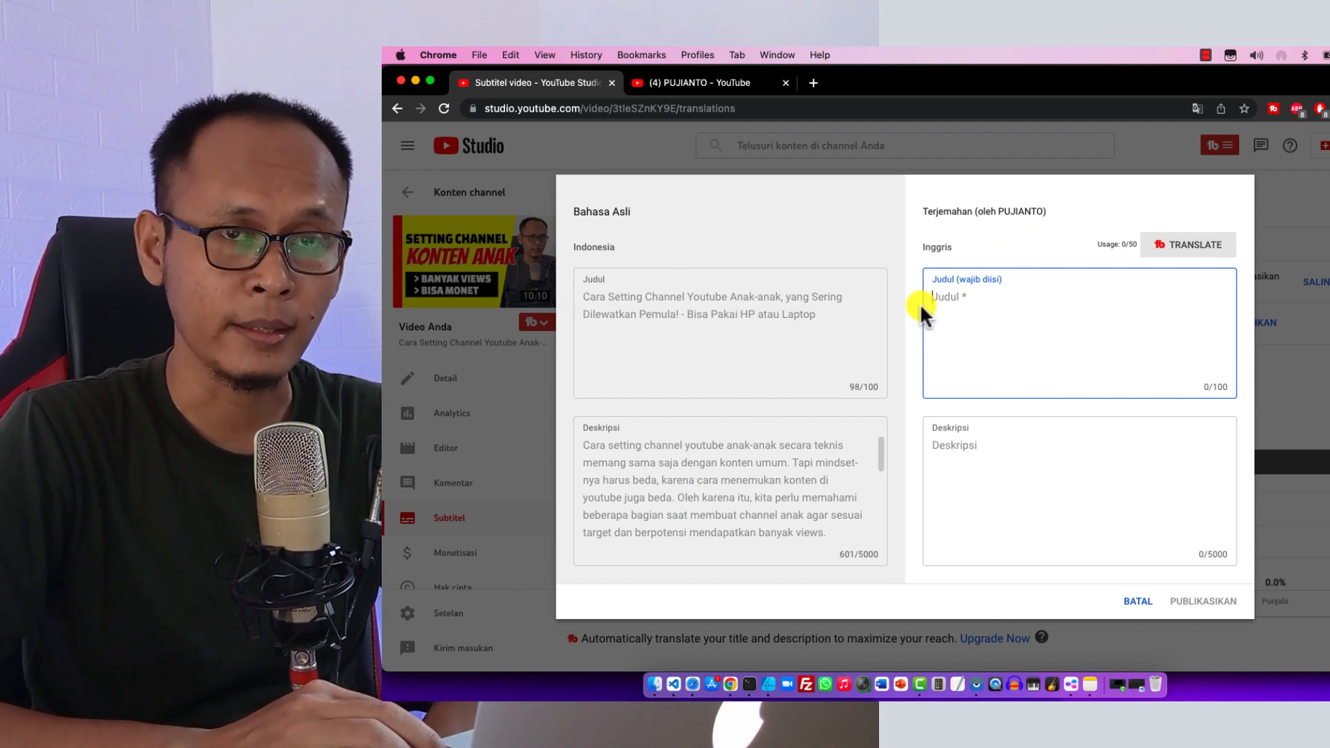
Step: Open Google Translate in a new browser tab and set the source language to Indonesian
{"action": "left_click", "coordinate": [813, 82]}
{"action": "type", "text": "google translate"}
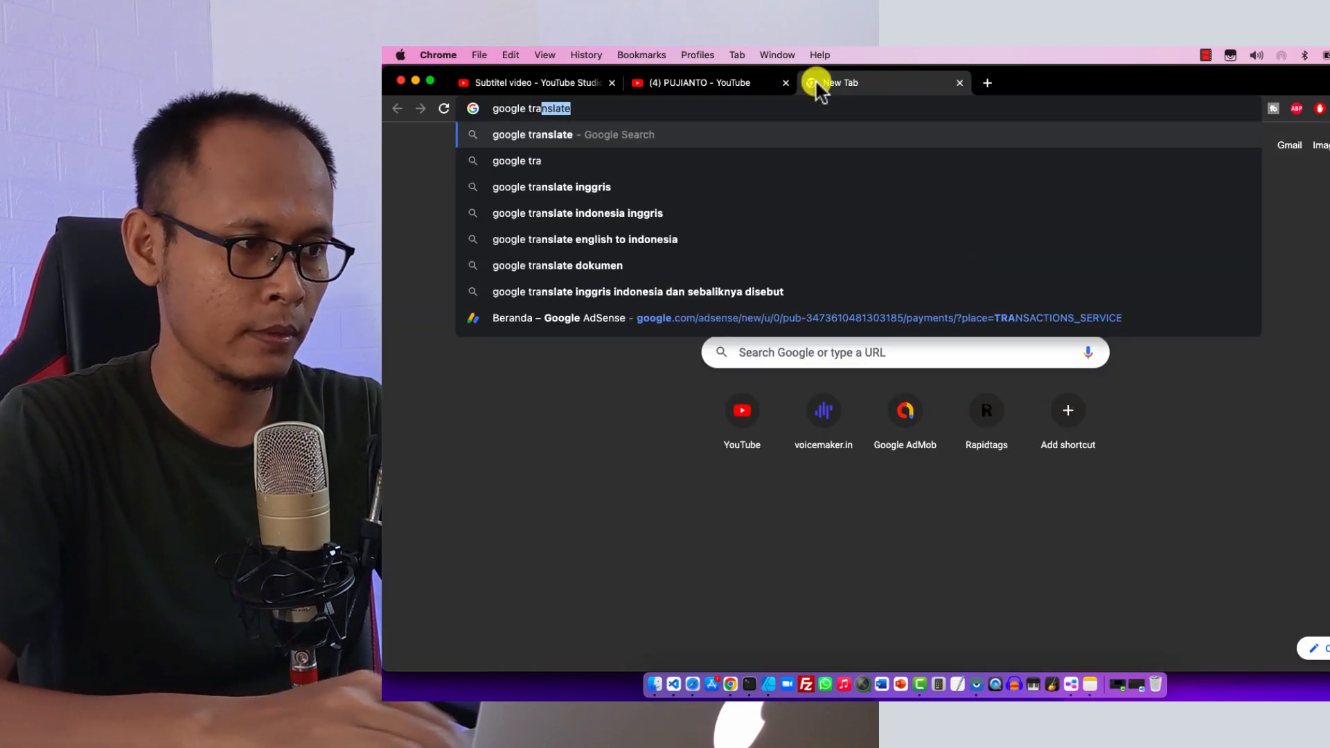
{"action": "key", "text": "Return"}
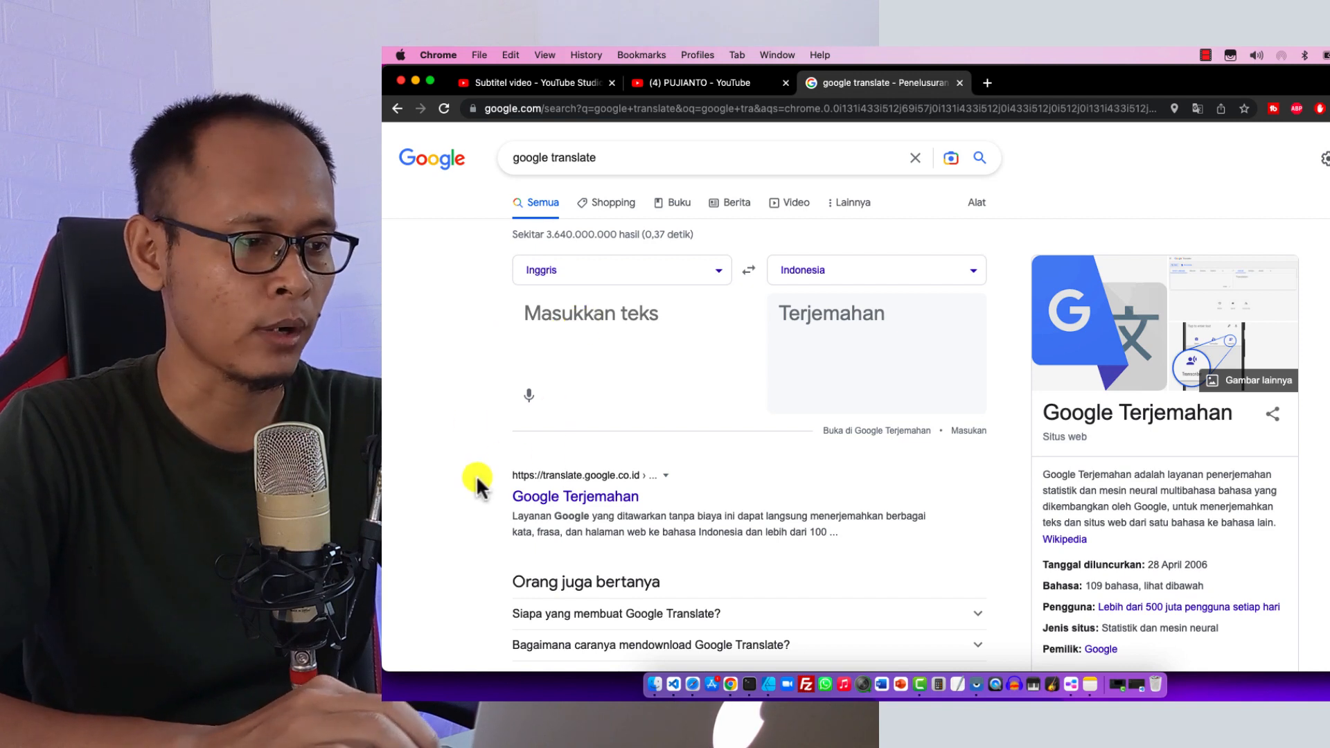
{"action": "left_click", "coordinate": [573, 496]}
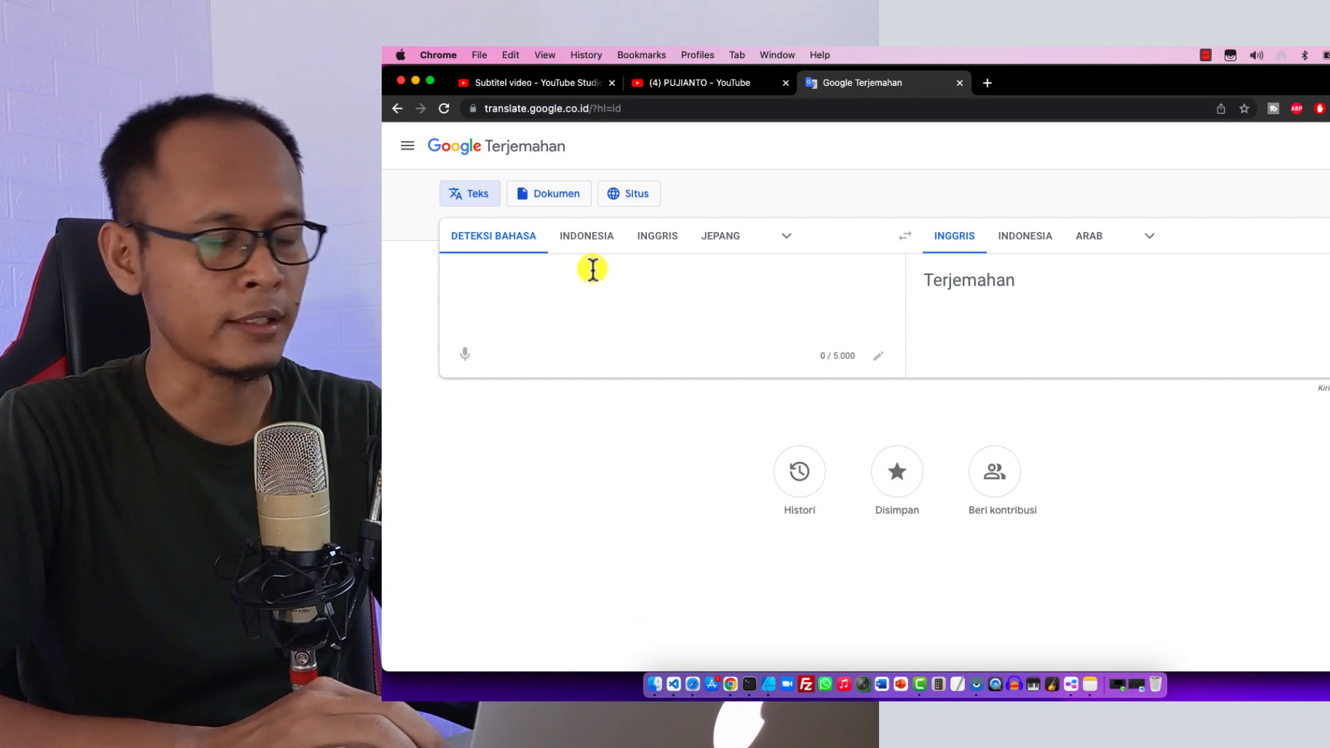
{"action": "left_click", "coordinate": [589, 247]}
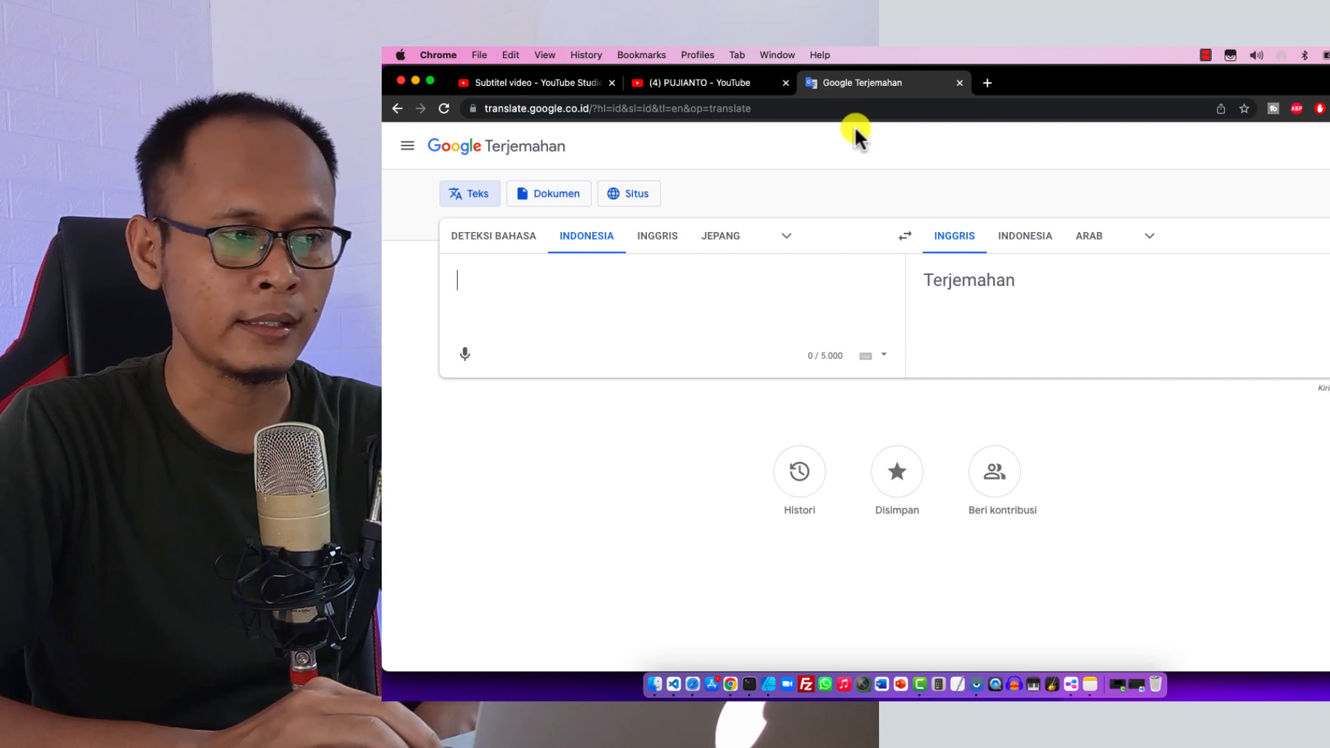
Step: Copy the video's original Indonesian title from YouTube Studio into Google Translate for translation into English
{"action": "left_click", "coordinate": [540, 80]}
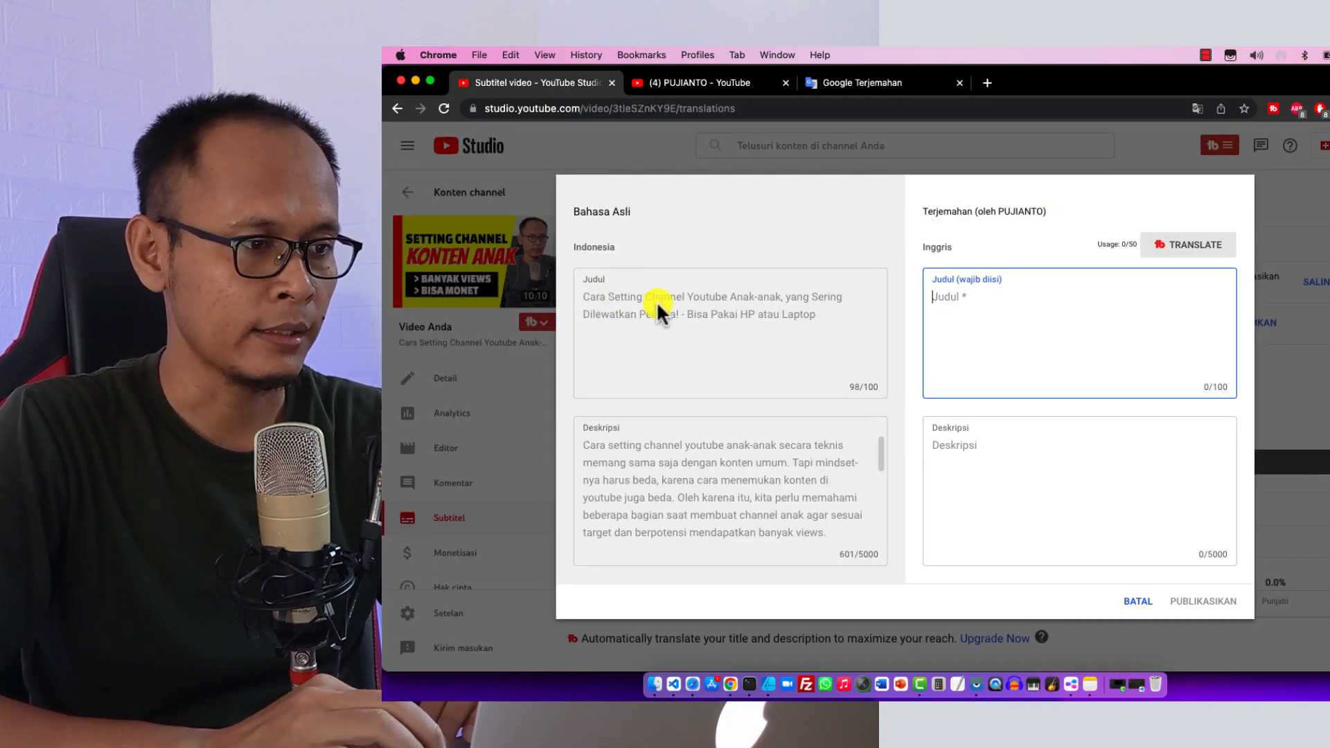
{"action": "triple_click", "coordinate": [651, 300]}
{"action": "right_click", "coordinate": [763, 305]}
{"action": "left_click", "coordinate": [784, 338]}
{"action": "key", "text": "super+3"}
{"action": "right_click", "coordinate": [605, 281]}
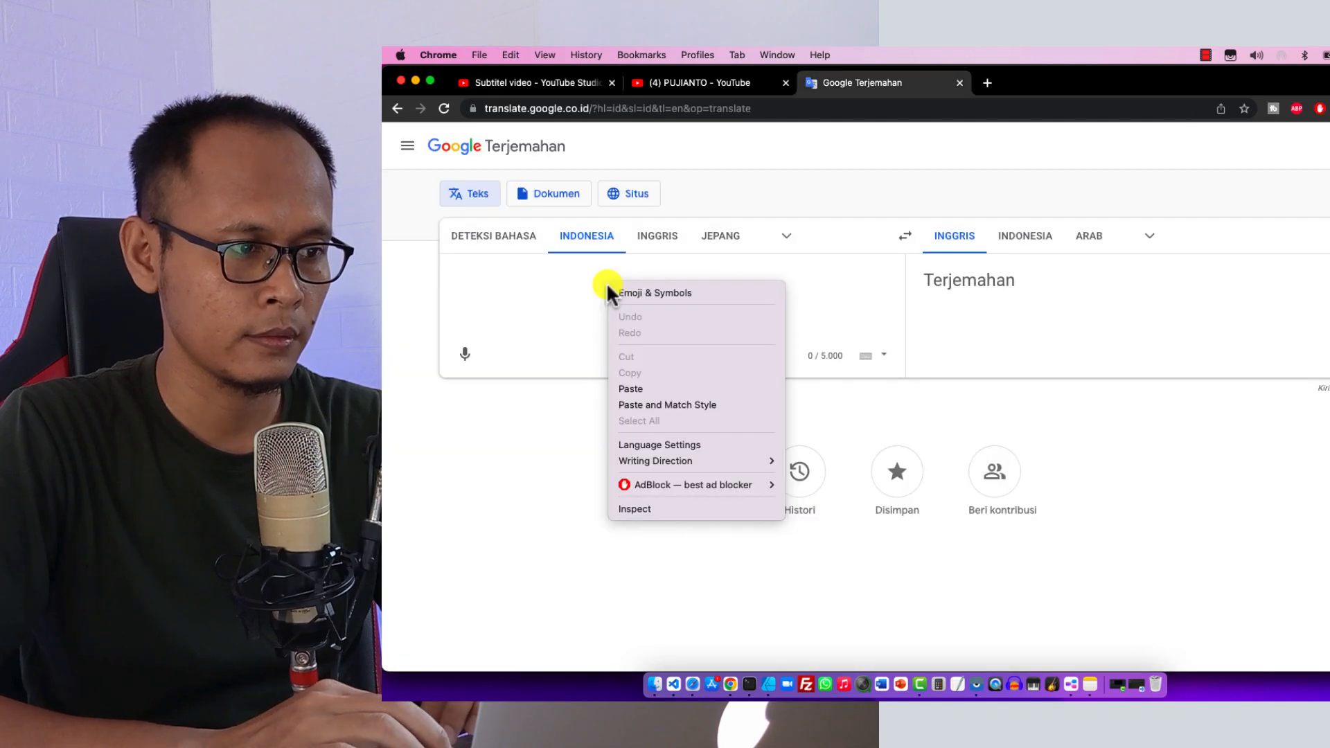
{"action": "left_click", "coordinate": [638, 381]}
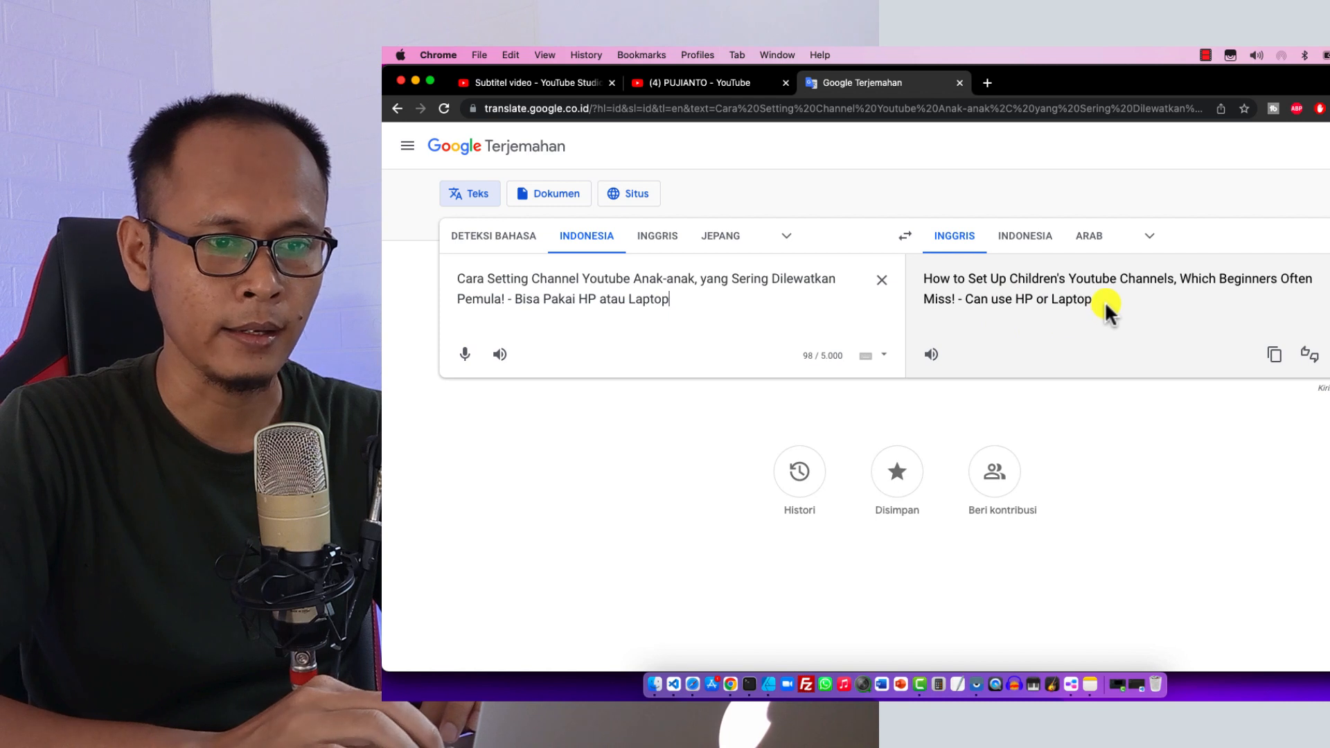
Step: Copy the translated title and paste it into the English title field in YouTube Studio
{"action": "left_click", "coordinate": [1275, 357]}
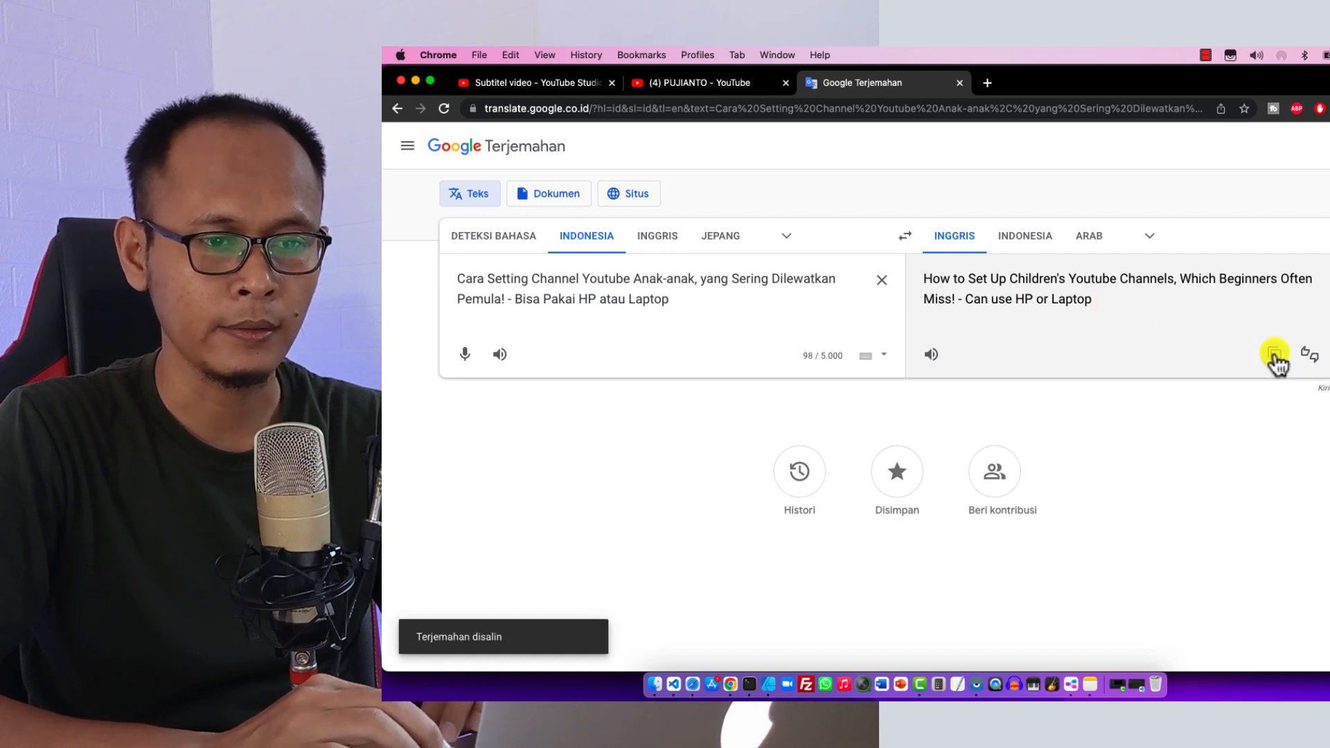
{"action": "left_click", "coordinate": [564, 83]}
{"action": "left_click", "coordinate": [955, 289]}
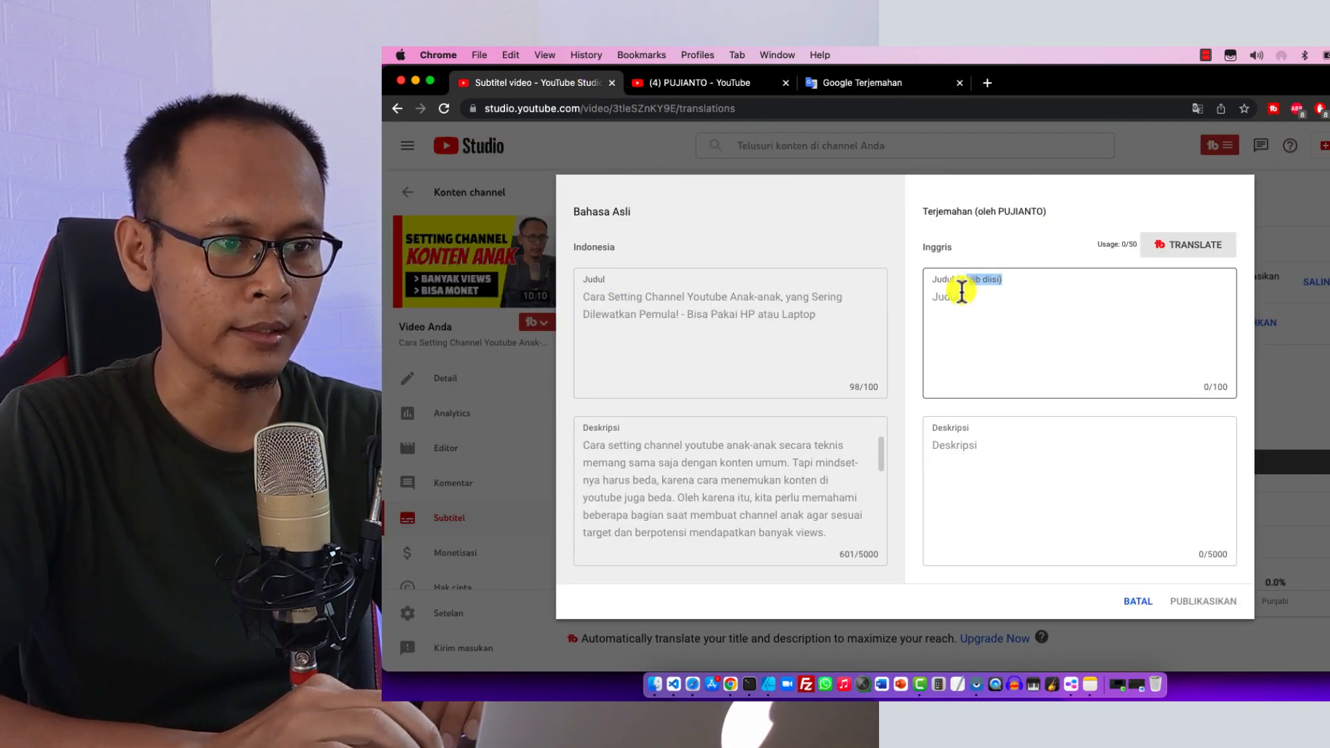
{"action": "right_click", "coordinate": [953, 298]}
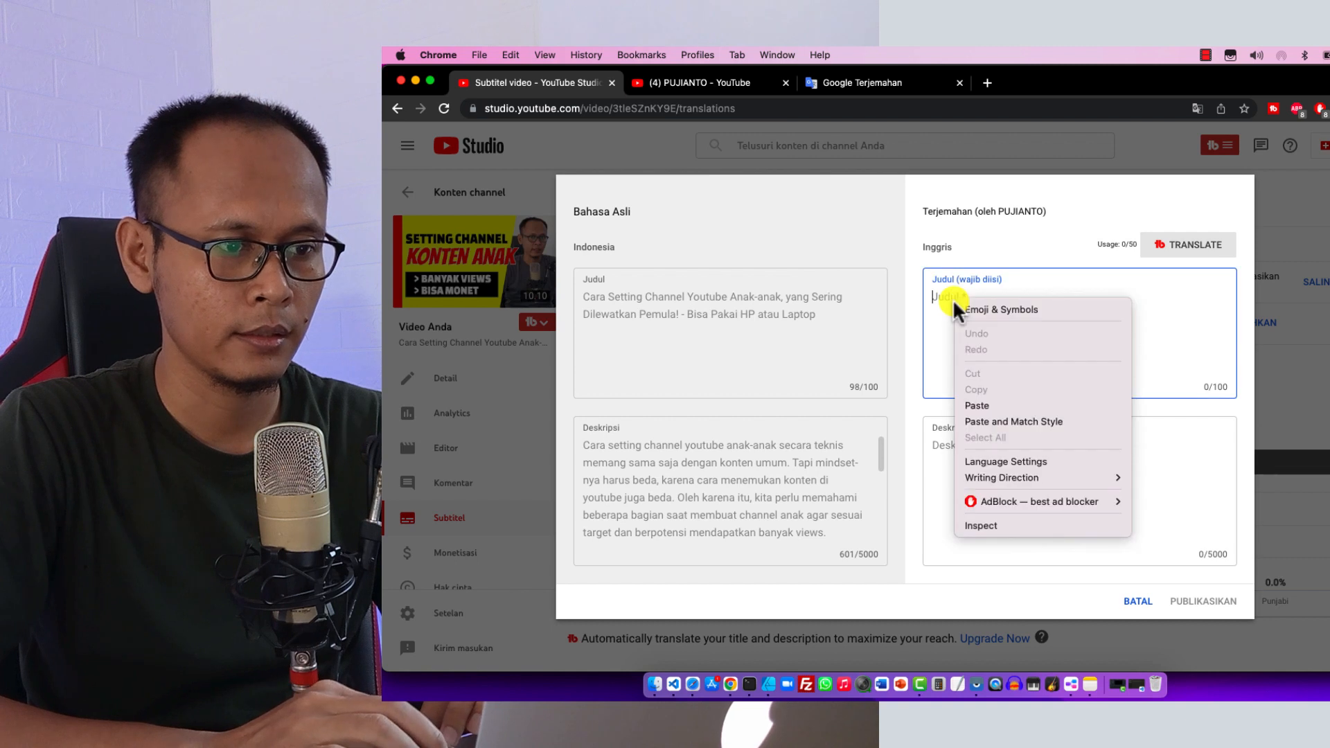
{"action": "left_click", "coordinate": [987, 404]}
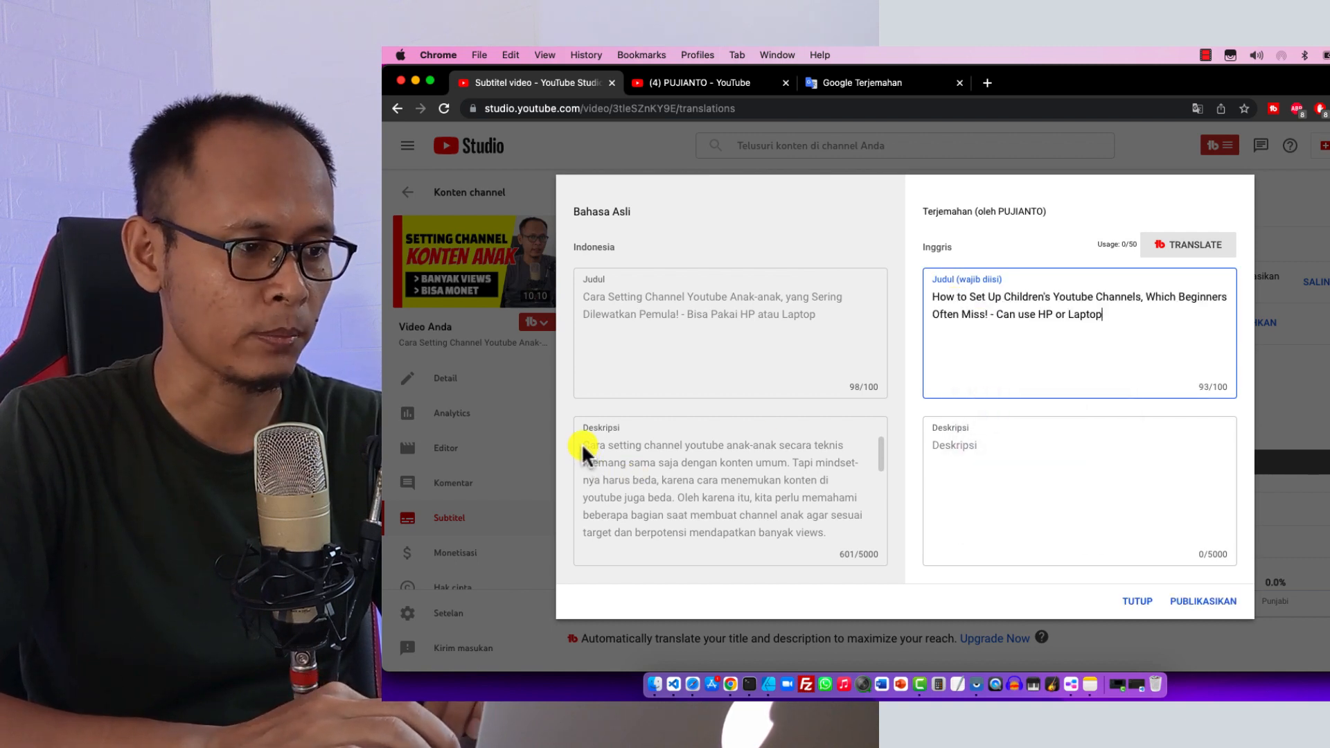
Step: Copy the full original Indonesian description and replace the title text in Google Translate with it
{"action": "key", "text": "super+a"}
{"action": "right_click", "coordinate": [630, 513]}
{"action": "left_click", "coordinate": [655, 515]}
{"action": "left_click", "coordinate": [855, 81]}
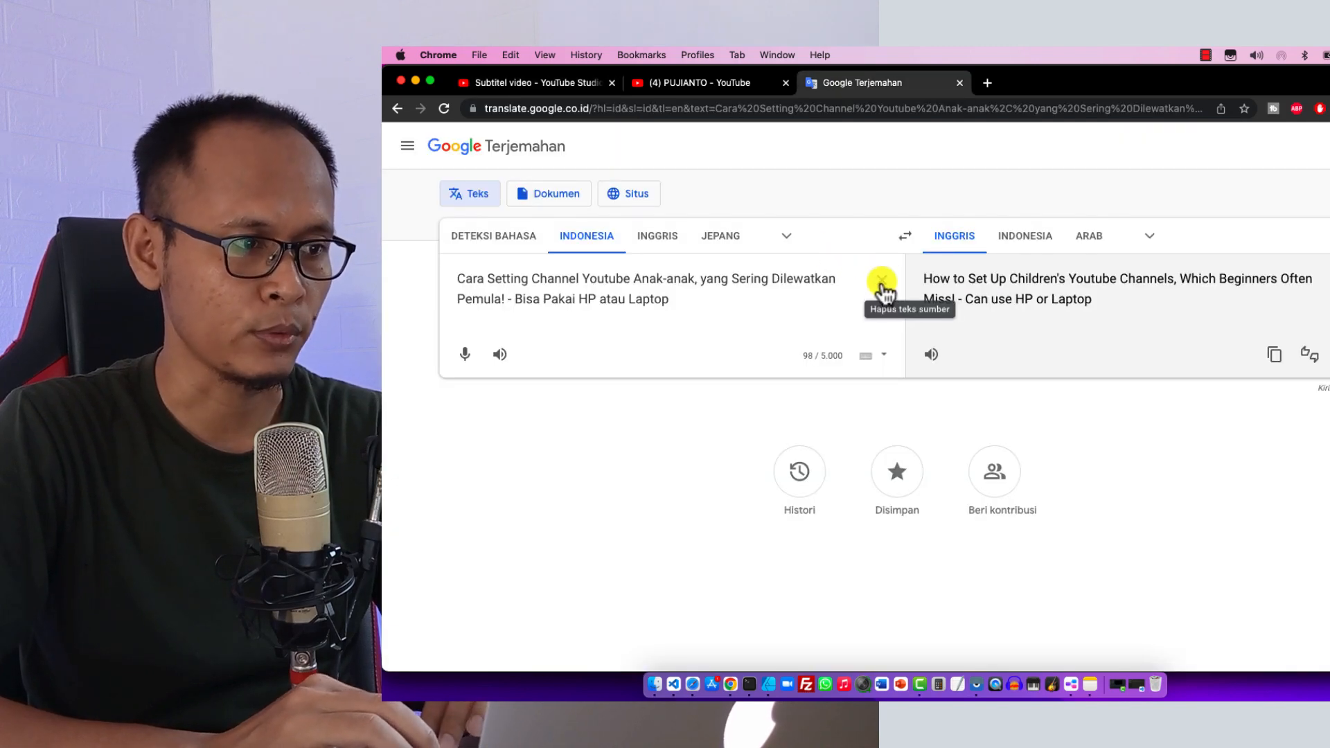
{"action": "left_click", "coordinate": [882, 281]}
{"action": "right_click", "coordinate": [479, 283]}
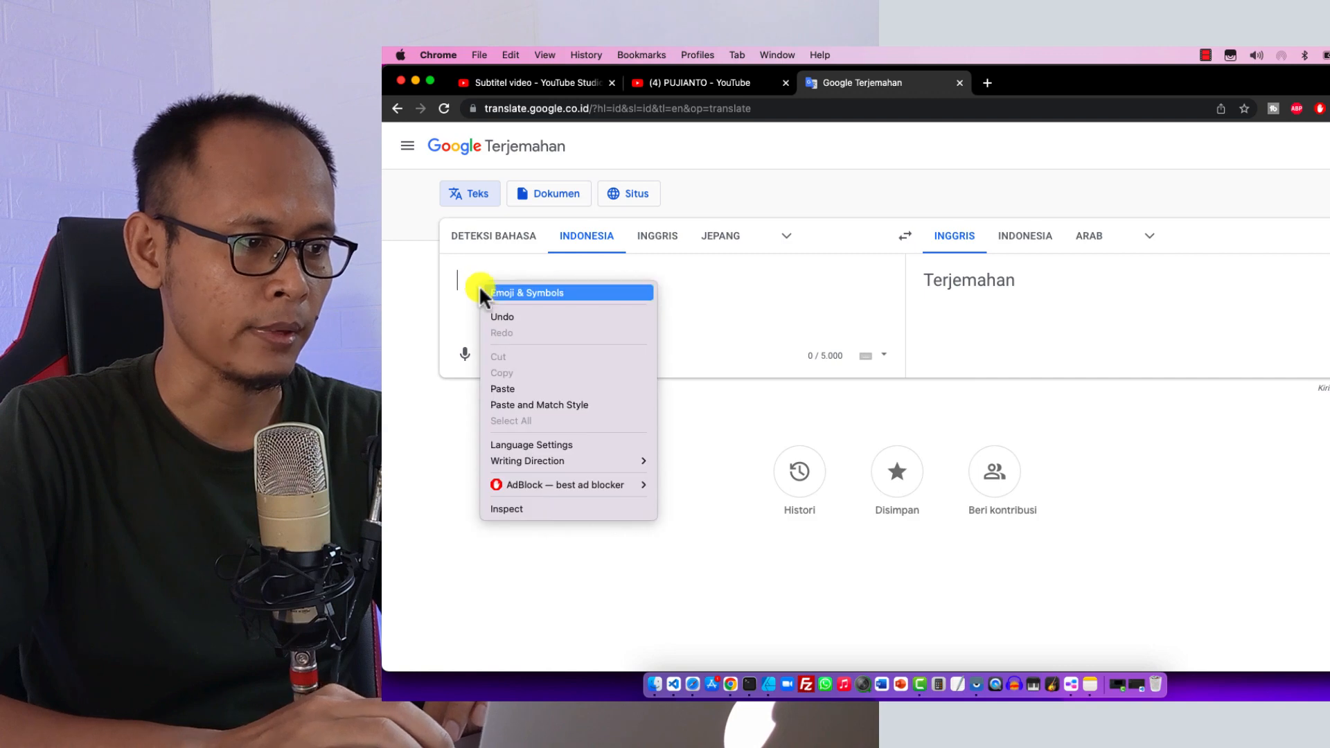
{"action": "left_click", "coordinate": [510, 385]}
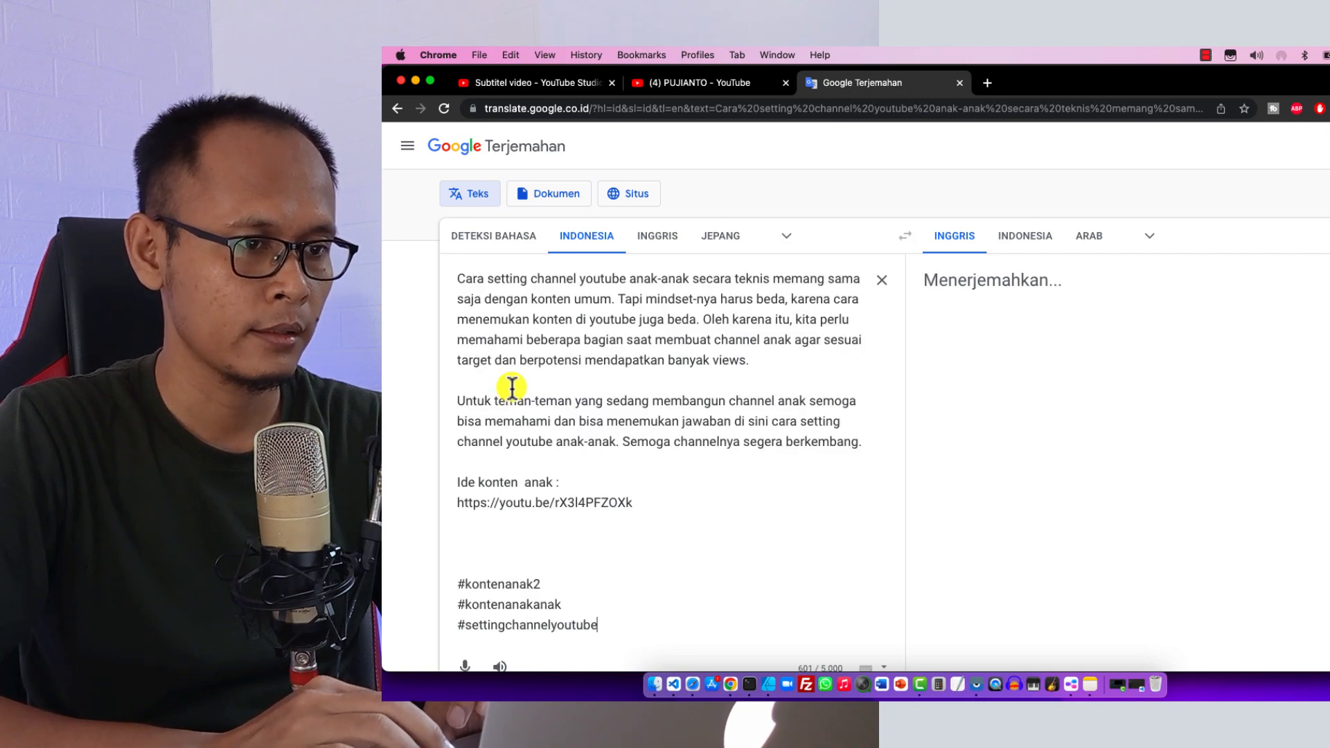
Step: Copy the translated description into the English description field in YouTube Studio and publish the translation
{"action": "scroll", "coordinate": [1065, 410], "scroll_direction": "down", "scroll_amount": 1}
{"action": "scroll", "coordinate": [1064, 412], "scroll_direction": "up", "scroll_amount": 1}
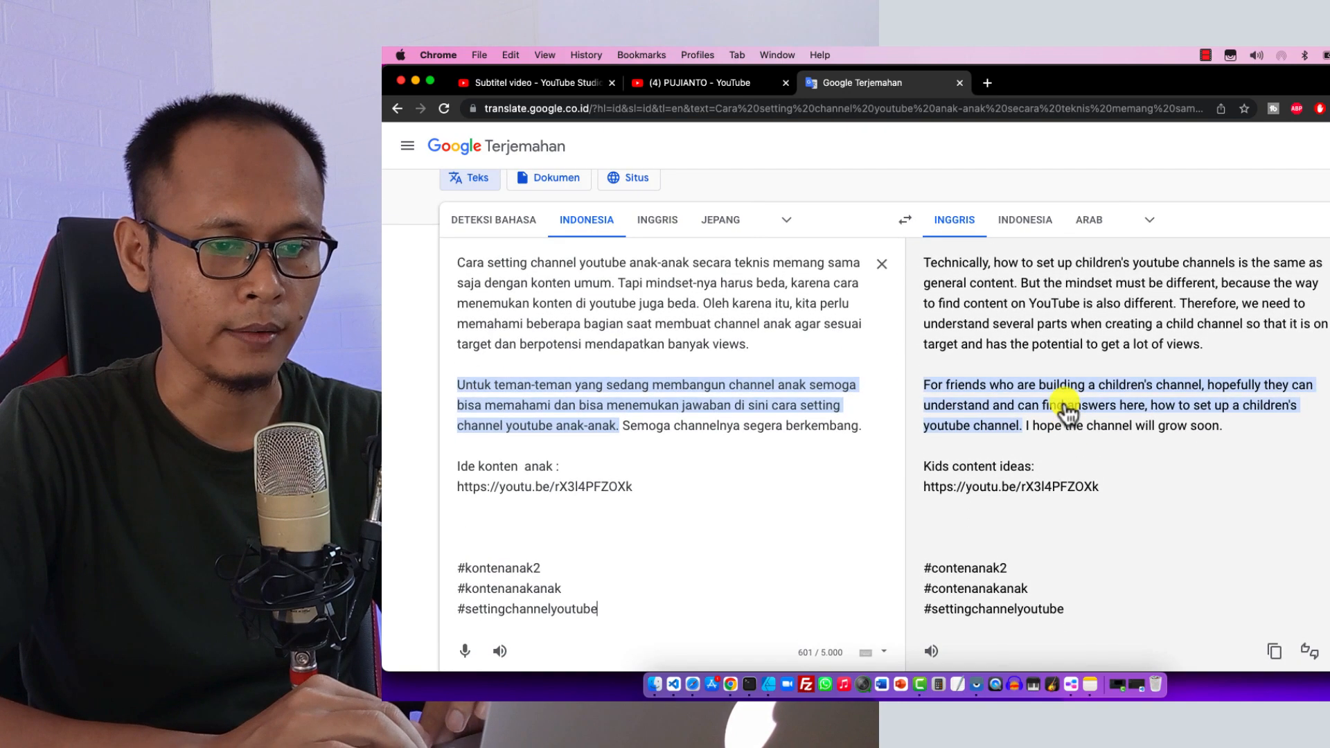
{"action": "scroll", "coordinate": [1177, 485], "scroll_direction": "down", "scroll_amount": 3}
{"action": "left_click", "coordinate": [1262, 549]}
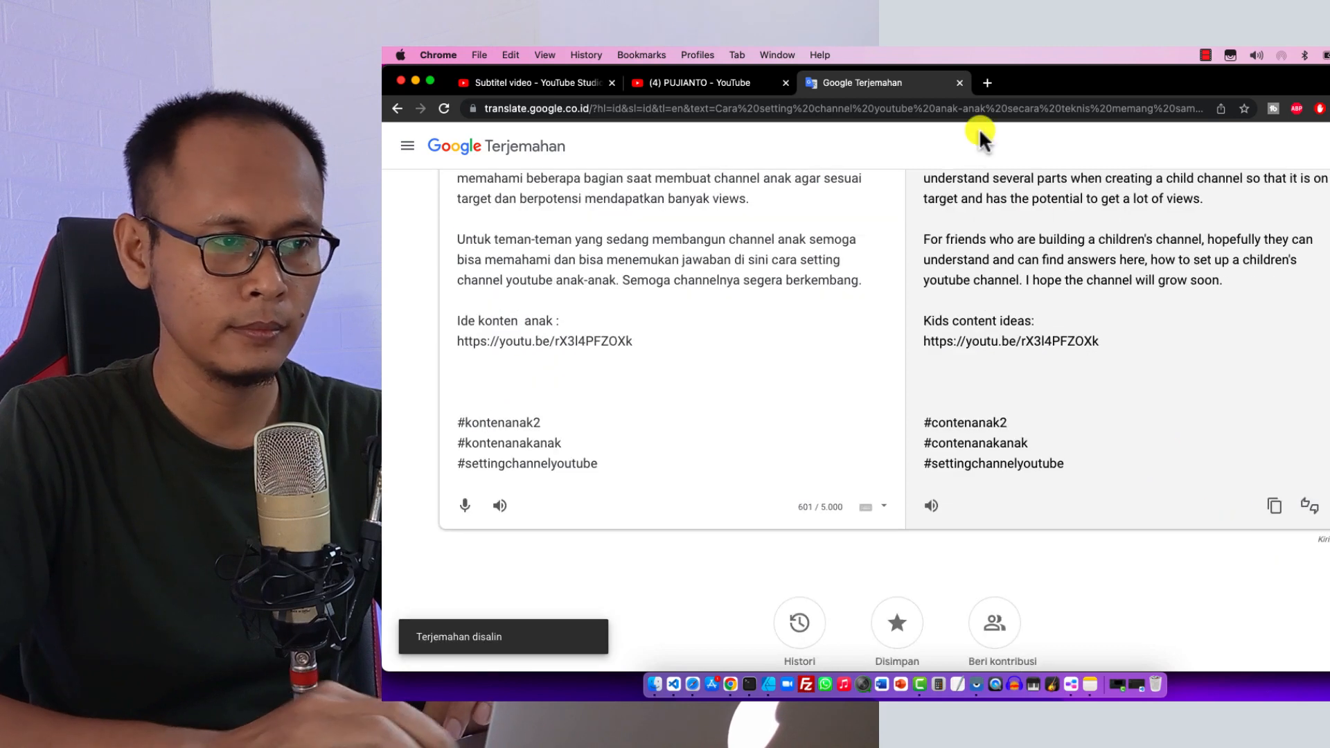
{"action": "left_click", "coordinate": [535, 81]}
{"action": "left_click", "coordinate": [956, 423]}
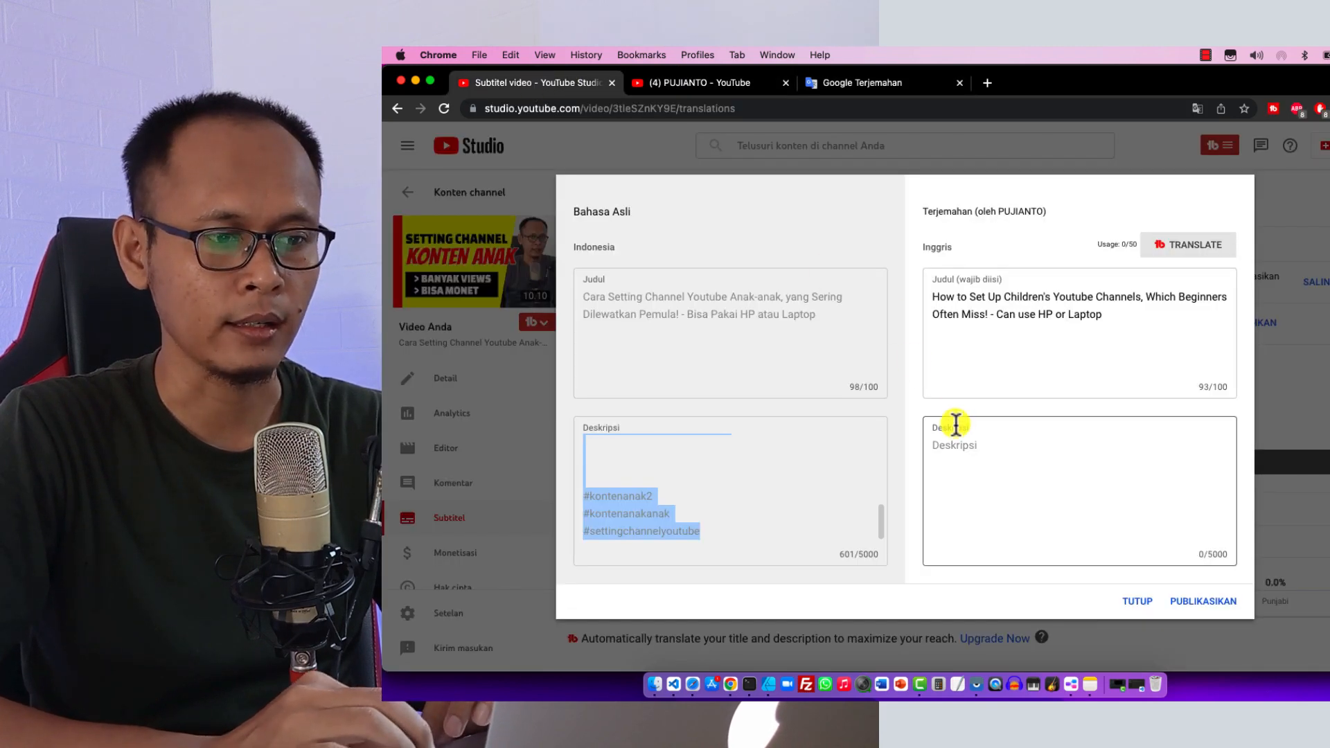
{"action": "right_click", "coordinate": [946, 446]}
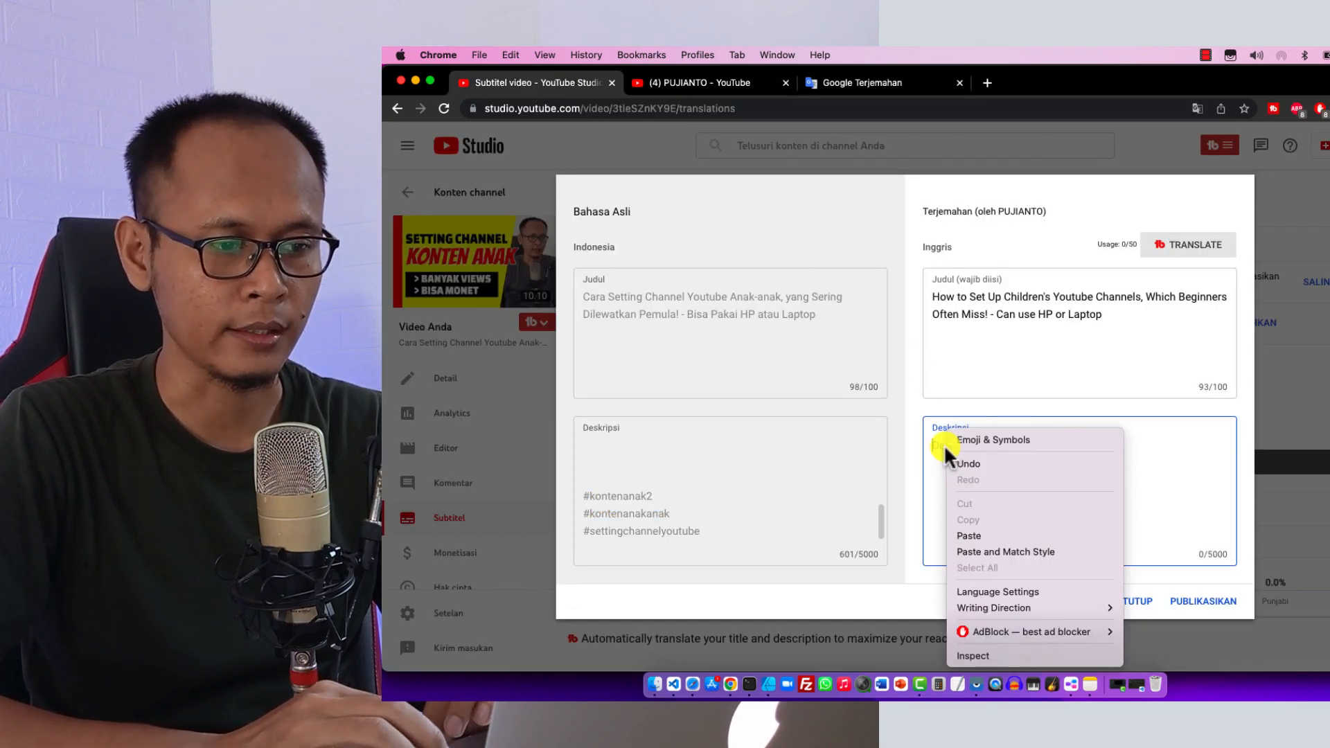
{"action": "left_click", "coordinate": [971, 532]}
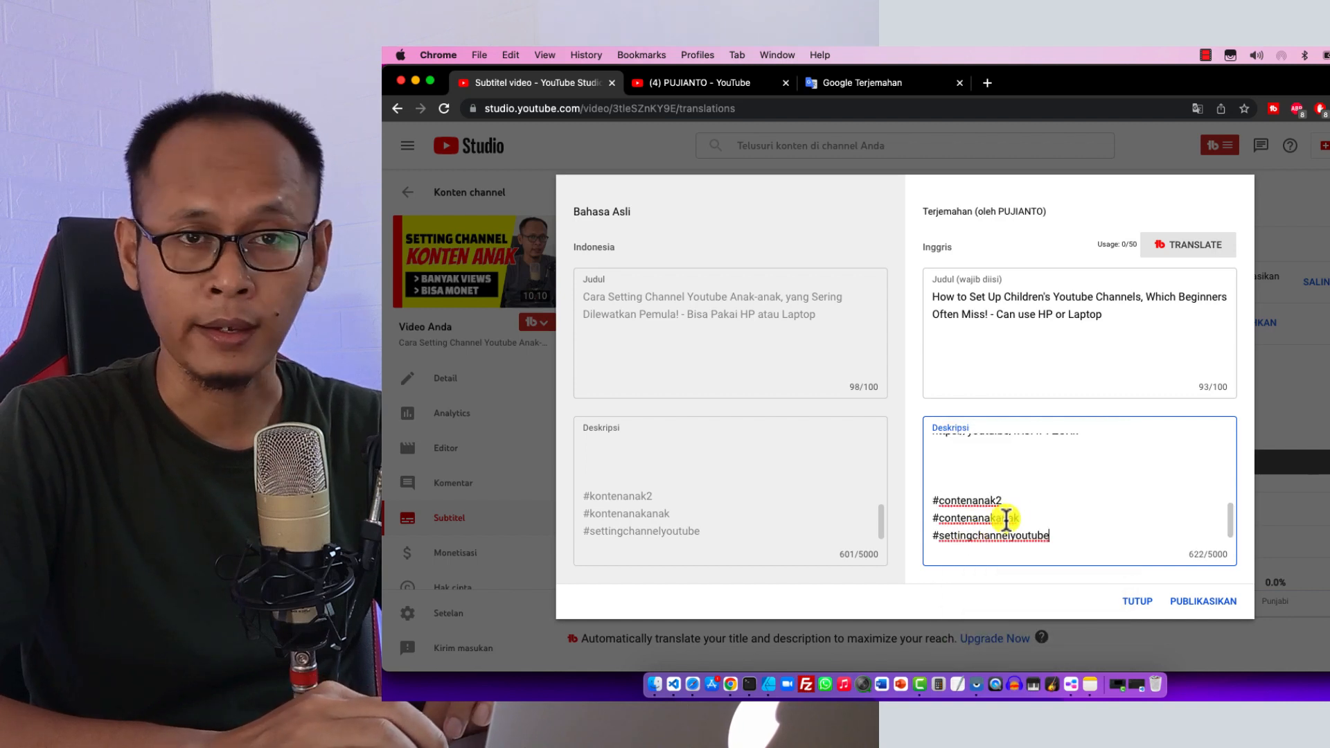
{"action": "left_click", "coordinate": [1204, 604]}
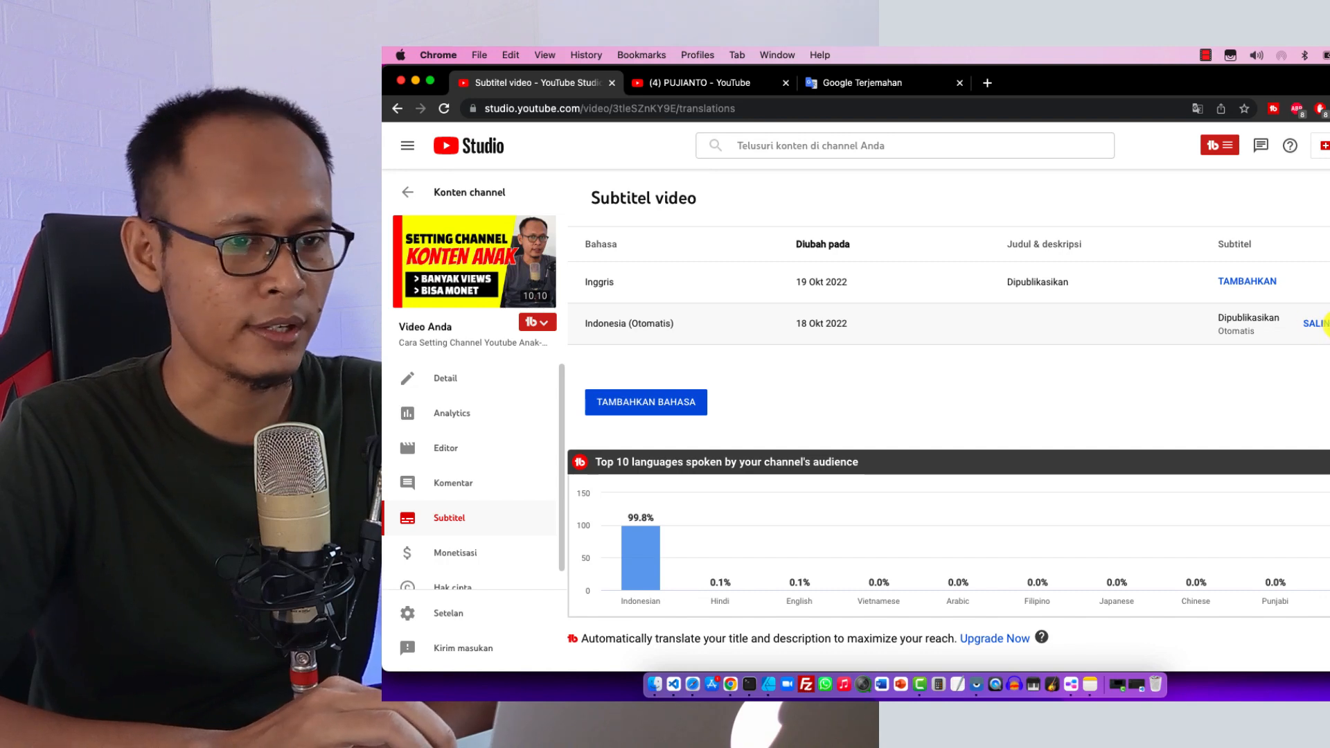
Step: Publish an editable copy of the automatic Indonesian subtitles, and add and publish English subtitles using automatic translation
{"action": "left_click", "coordinate": [1325, 324]}
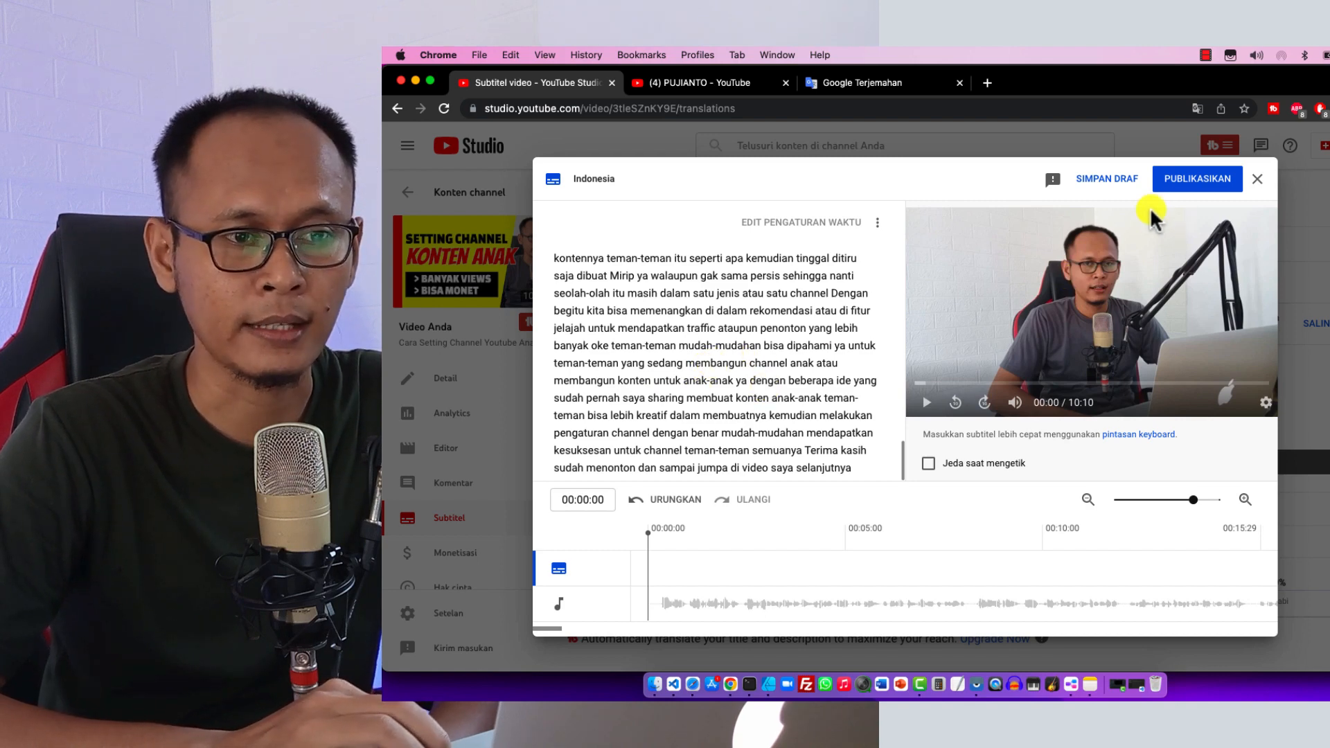
{"action": "left_click", "coordinate": [1186, 179]}
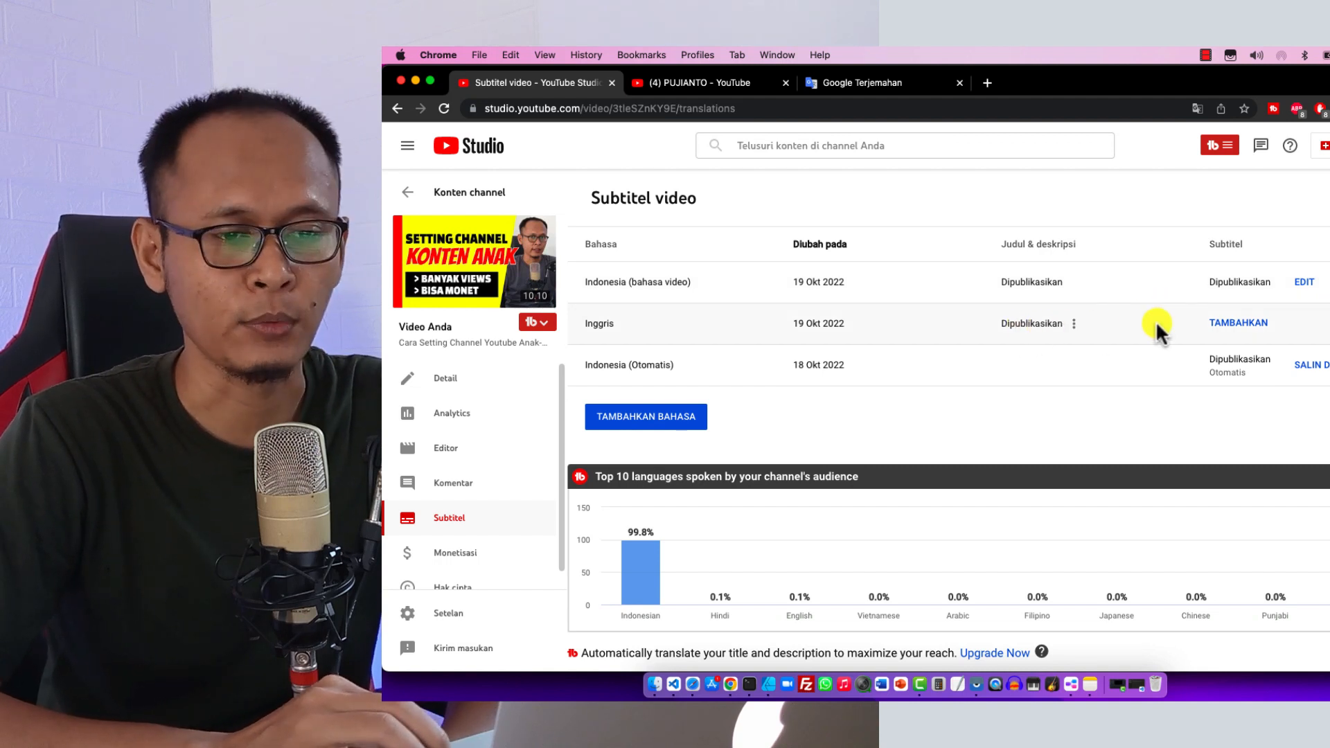
{"action": "left_click", "coordinate": [1228, 326]}
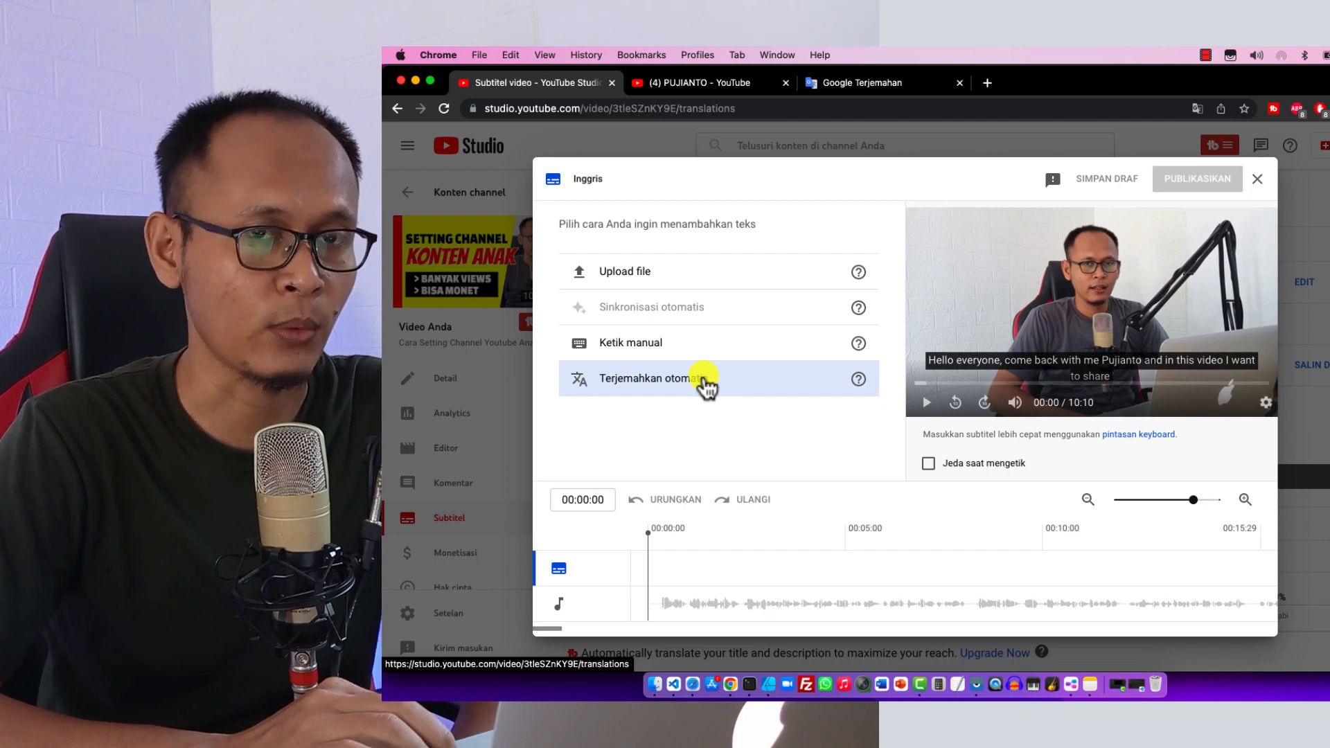
{"action": "left_click", "coordinate": [649, 383]}
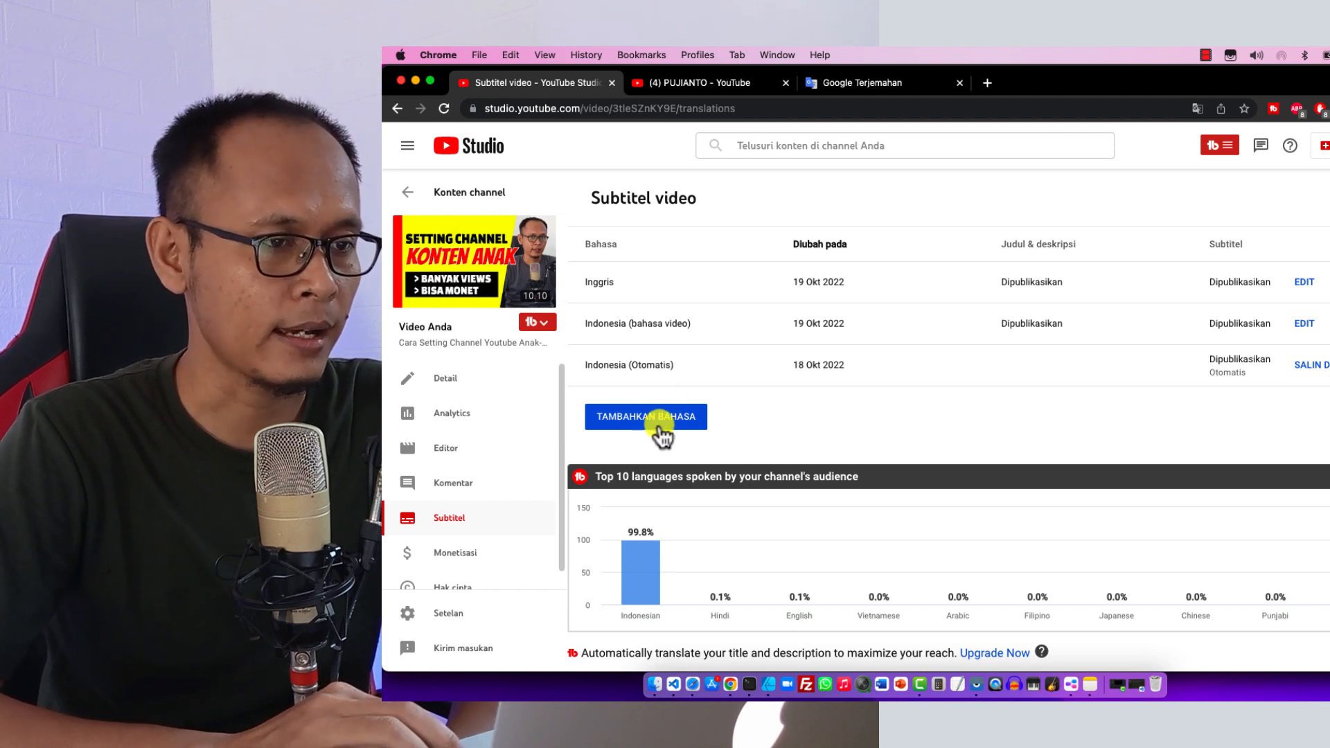
Step: Switch back to Google Translate and view the start of the description's translation
{"action": "left_click", "coordinate": [904, 80]}
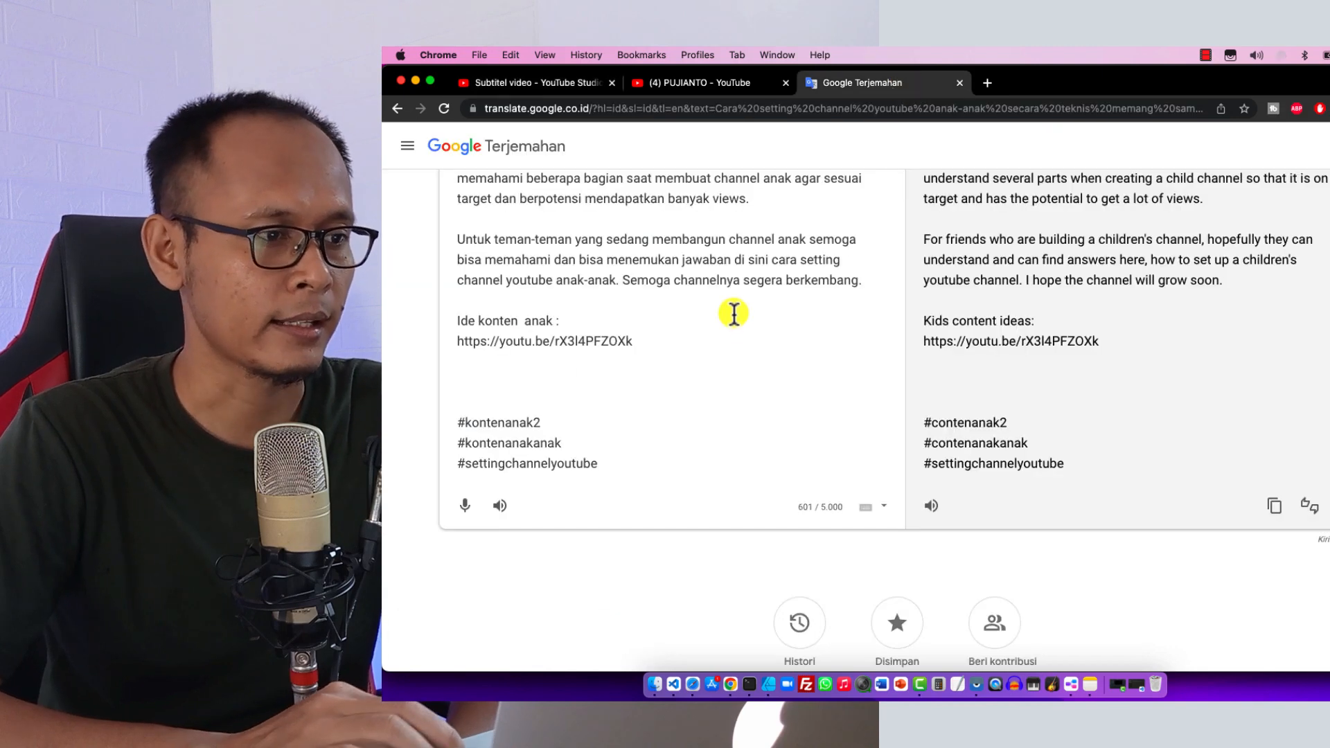
{"action": "scroll", "coordinate": [754, 360], "scroll_direction": "up", "scroll_amount": 3}
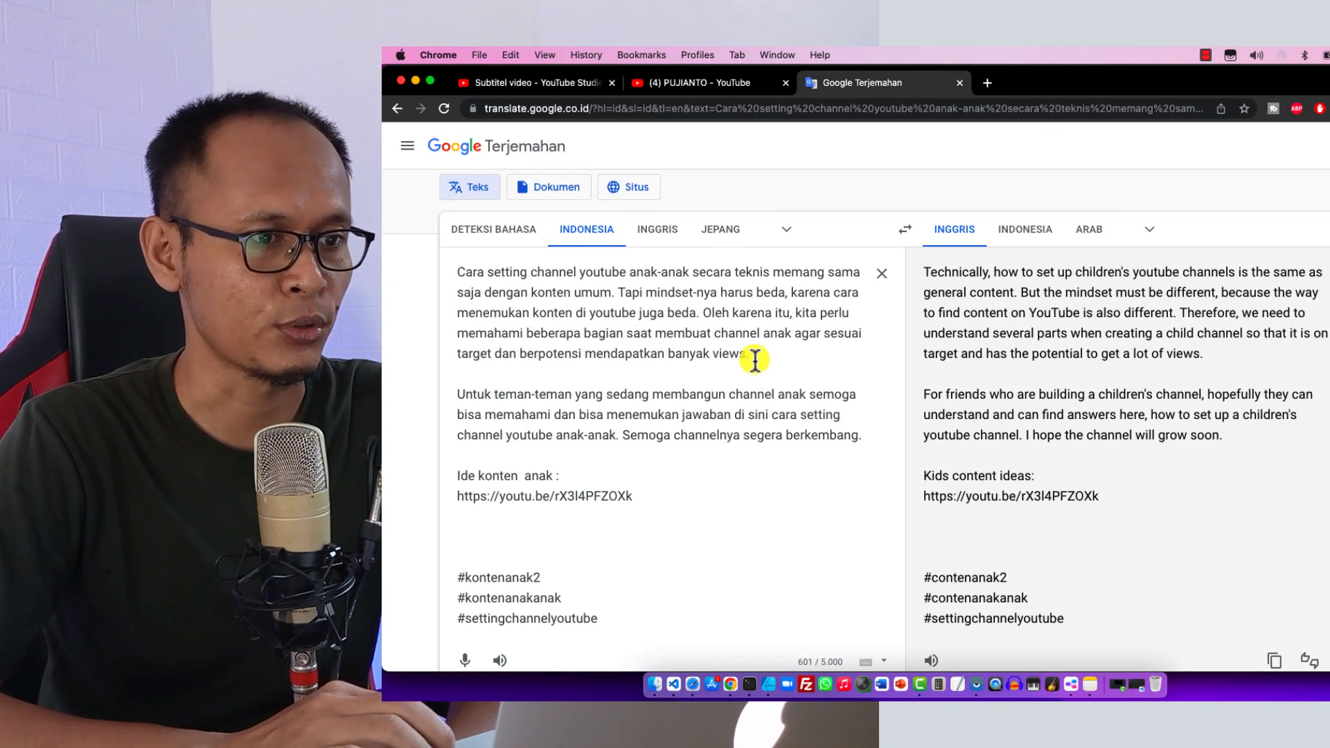